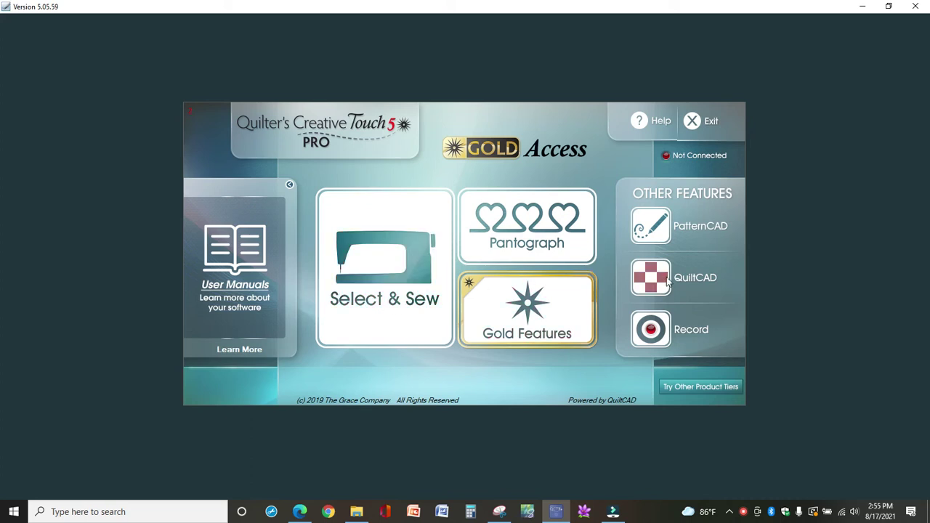
Start Select & Sew to browse the Continuous Line quilting patterns.
{"action": "left_click", "coordinate": [396, 286]}
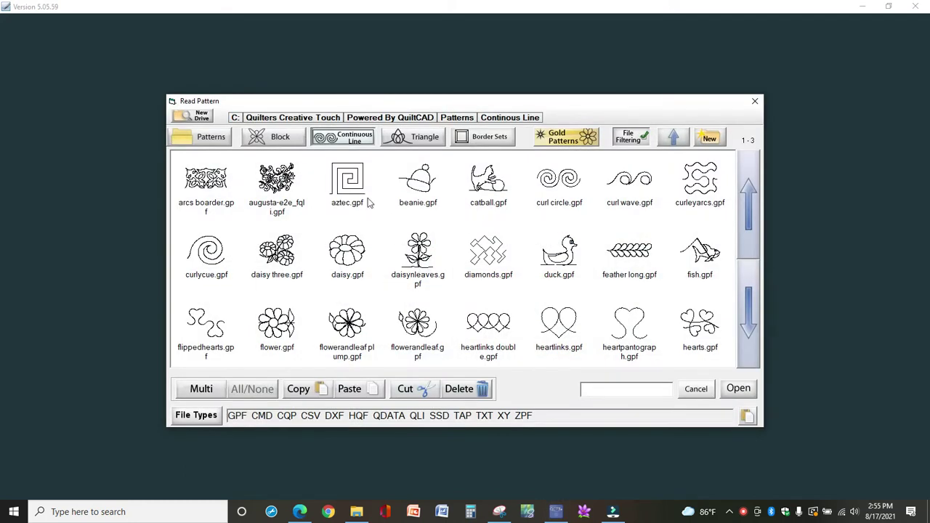
Load beanie.gpf and place it on the canvas using One Point / Center placement.
{"action": "double_click", "coordinate": [419, 186]}
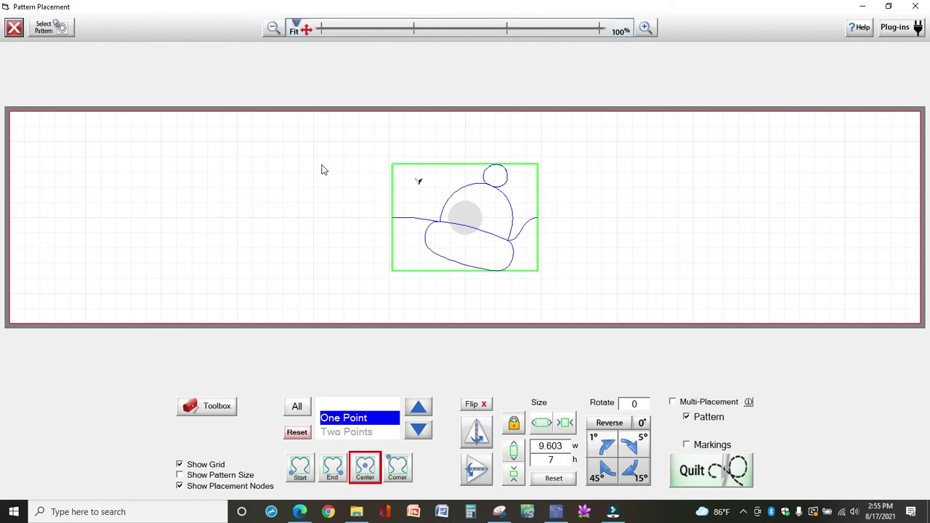
{"action": "left_click", "coordinate": [199, 177]}
Step the placement method through Two Points and Block, ending on Four Points.
{"action": "left_click", "coordinate": [423, 435]}
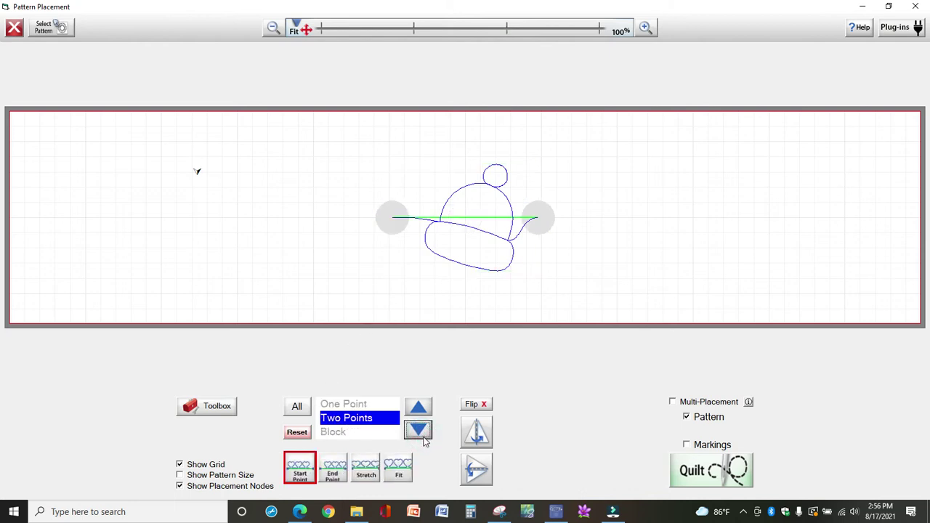
{"action": "left_click", "coordinate": [421, 433]}
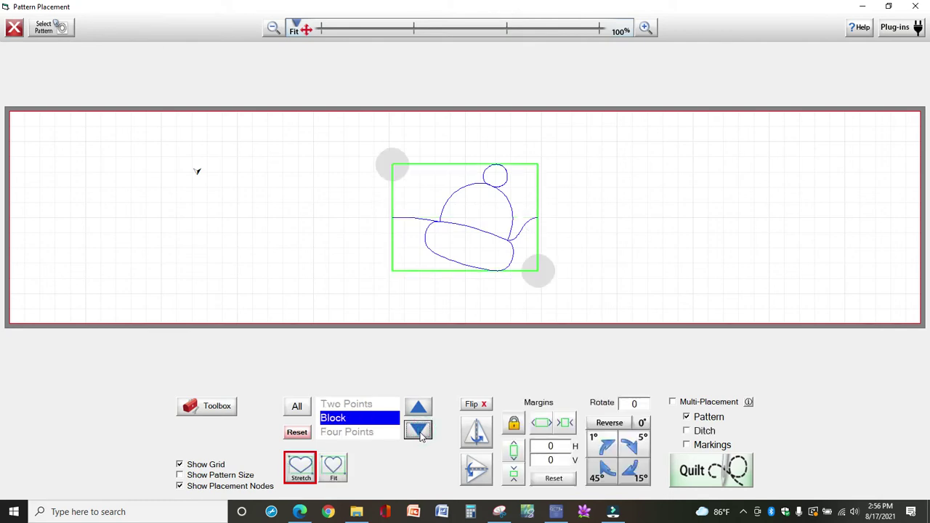
{"action": "left_click", "coordinate": [423, 410]}
{"action": "left_click", "coordinate": [423, 411]}
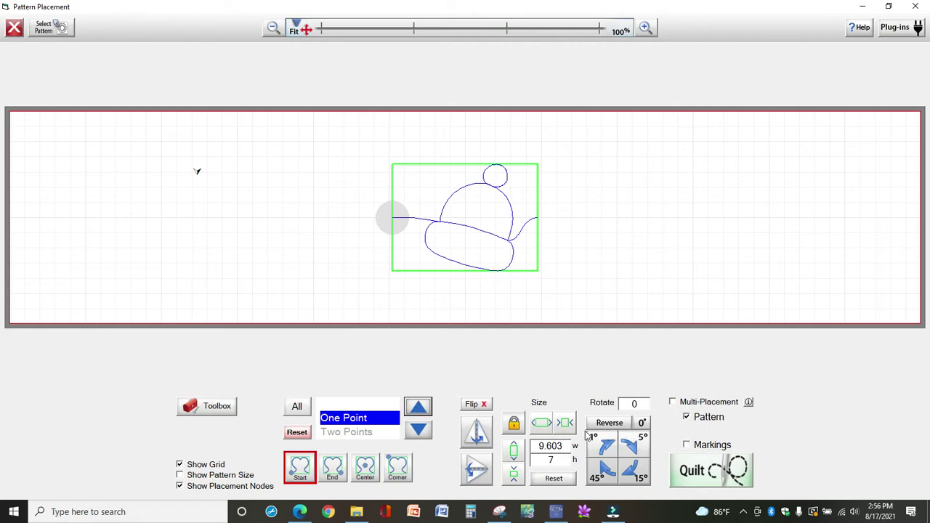
{"action": "left_click", "coordinate": [420, 432]}
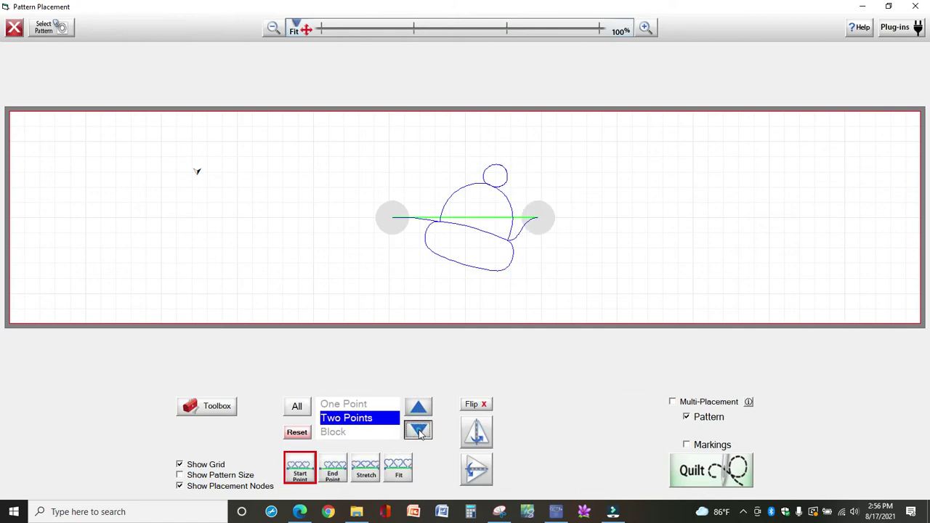
{"action": "left_click", "coordinate": [419, 432]}
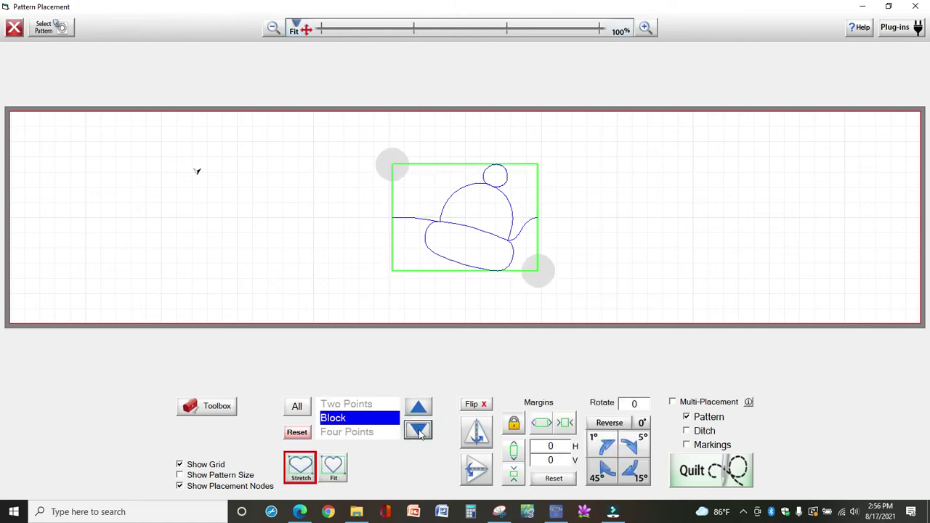
{"action": "left_click", "coordinate": [419, 432]}
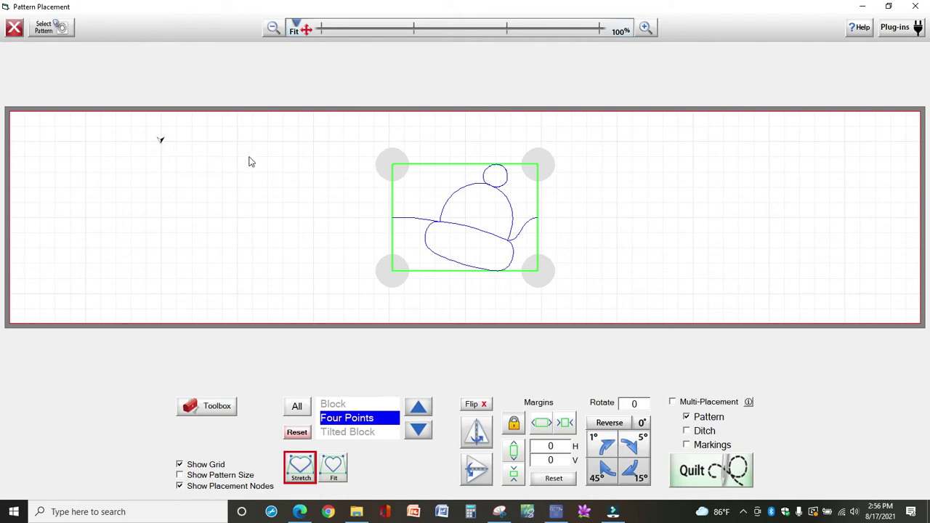
Pin the beanie's top-left, top-right and bottom-right corners to marked points.
{"action": "left_click", "coordinate": [385, 165]}
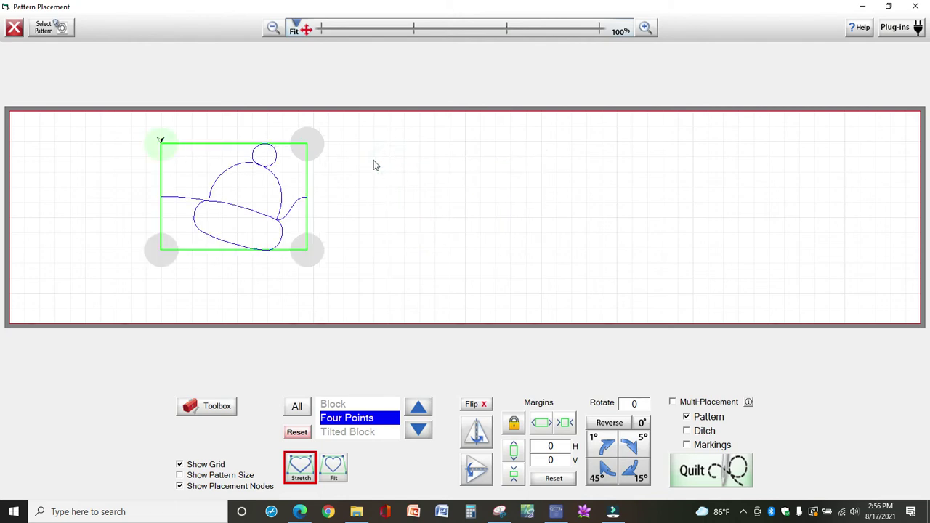
{"action": "left_click", "coordinate": [285, 139]}
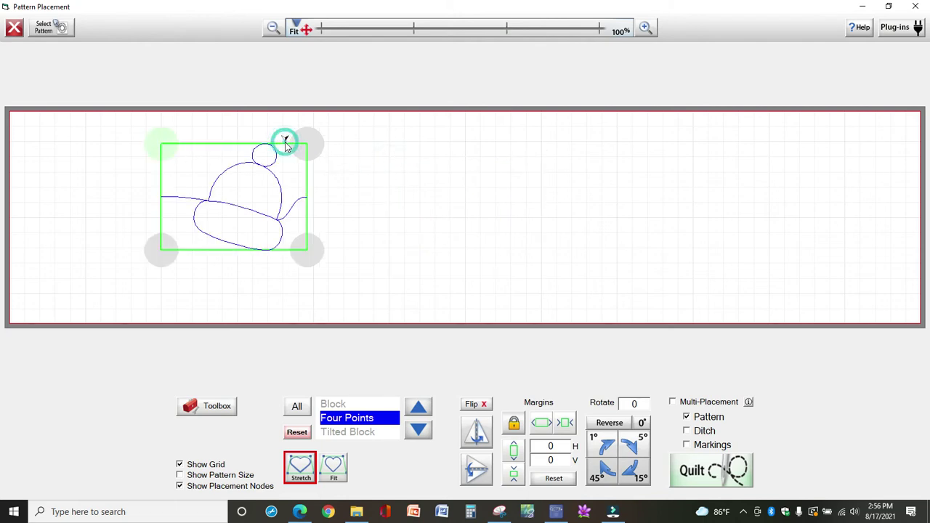
{"action": "left_click", "coordinate": [305, 145]}
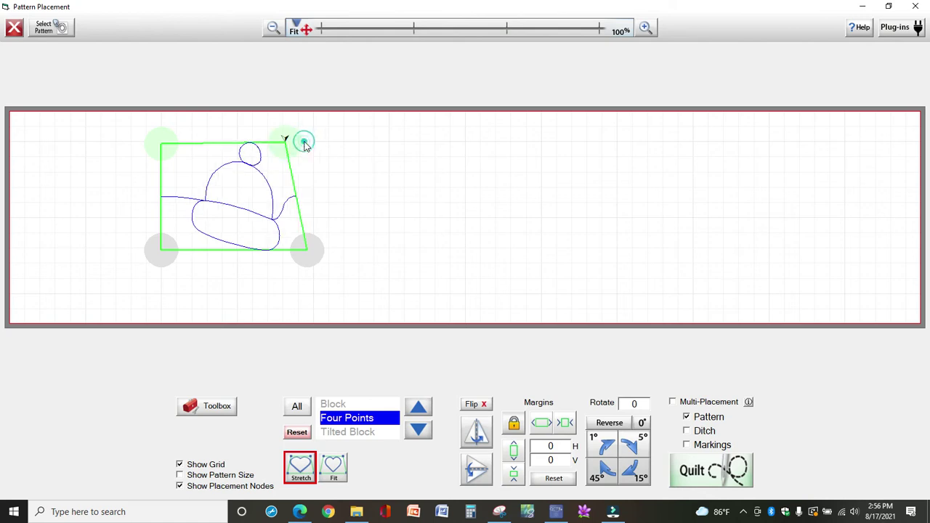
{"action": "left_click", "coordinate": [305, 251]}
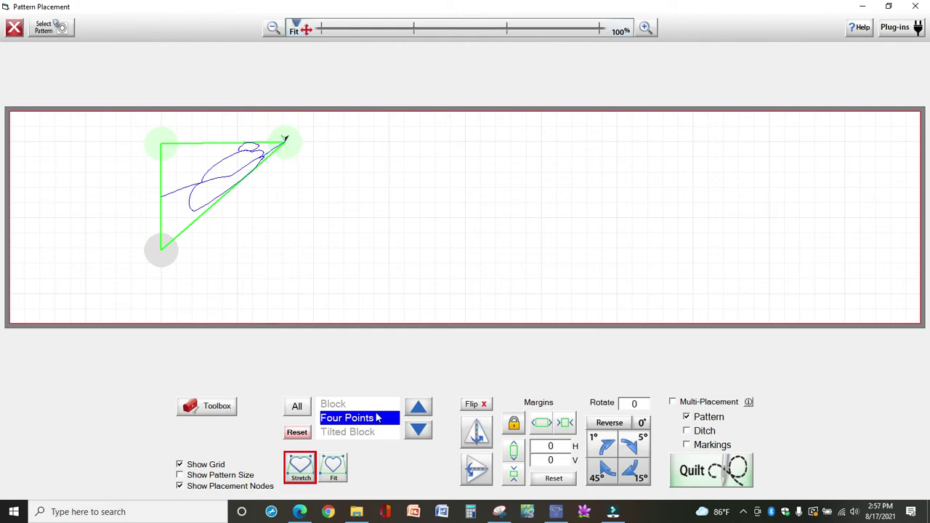
Reload beanie.gpf from the pattern browser.
{"action": "left_click", "coordinate": [51, 27]}
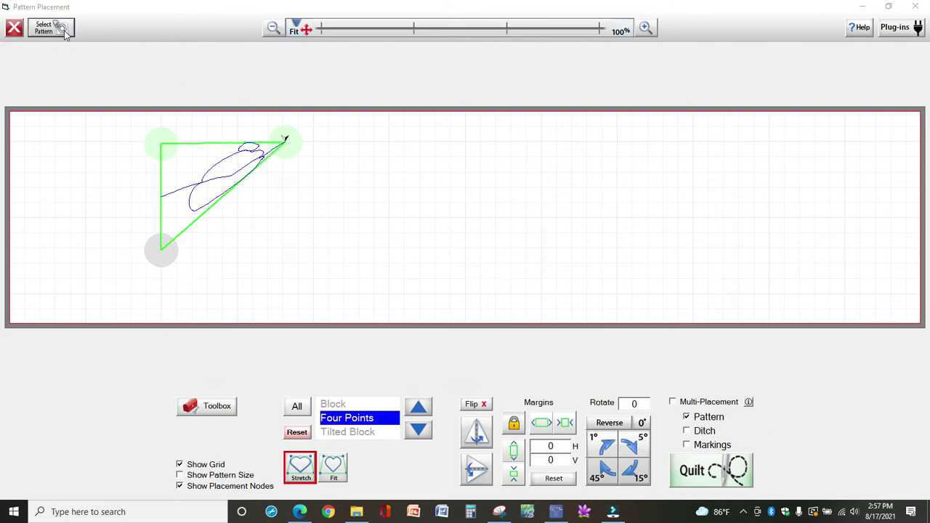
{"action": "left_click", "coordinate": [419, 184]}
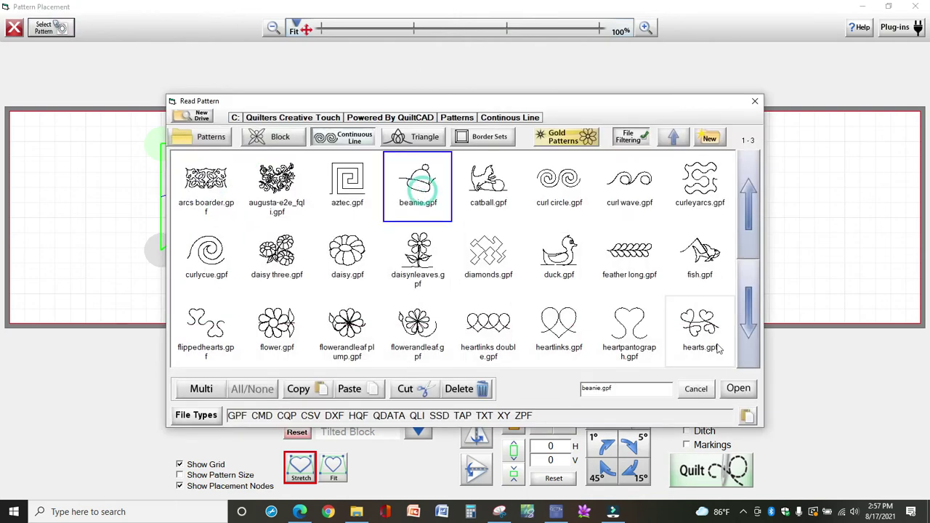
{"action": "left_click", "coordinate": [735, 389]}
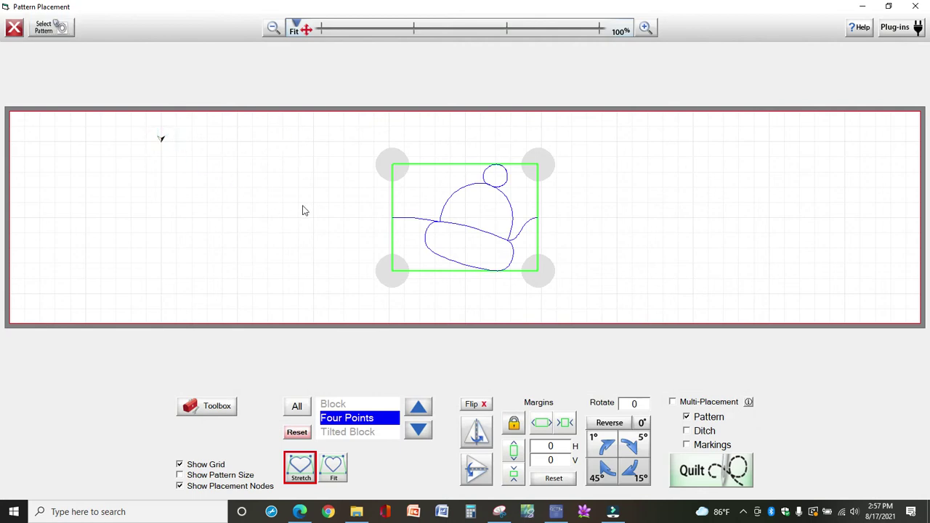
Pin the top-left, top-right, bottom-right and bottom-left corners to marked points.
{"action": "left_click", "coordinate": [395, 169]}
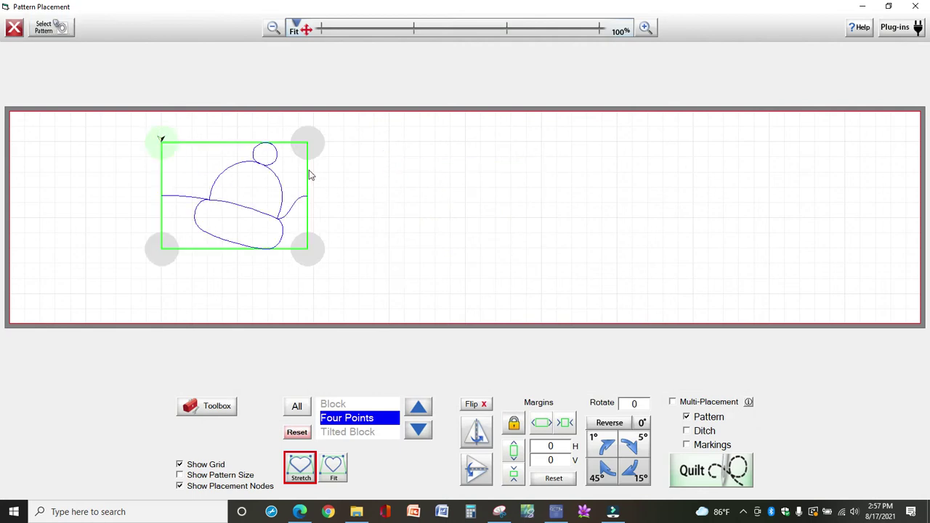
{"action": "left_click", "coordinate": [278, 141]}
{"action": "left_click", "coordinate": [303, 149]}
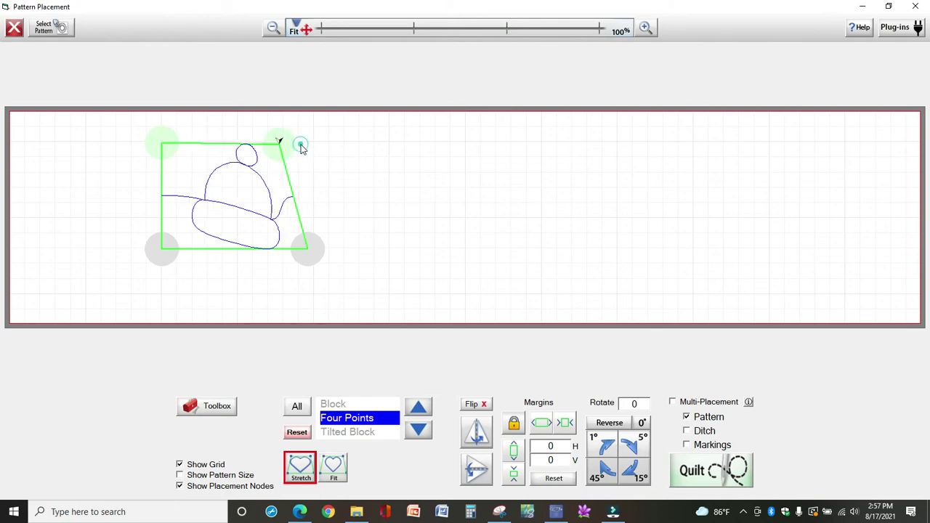
{"action": "left_click", "coordinate": [283, 242]}
{"action": "left_click", "coordinate": [304, 249]}
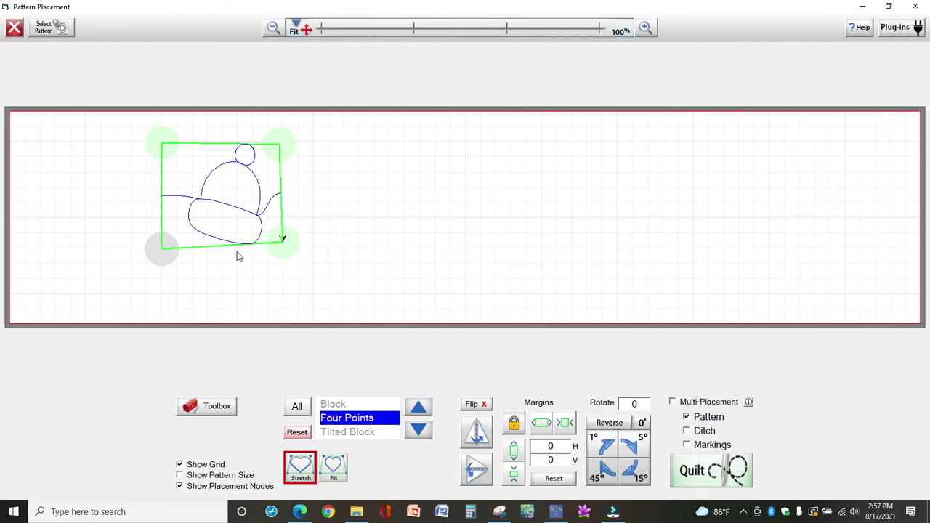
{"action": "left_click", "coordinate": [167, 232]}
{"action": "left_click", "coordinate": [164, 243]}
{"action": "left_click", "coordinate": [163, 249]}
Confirm the bottom-left corner, enable Ditch stitching and send the beanie to quilting.
{"action": "left_click", "coordinate": [157, 248]}
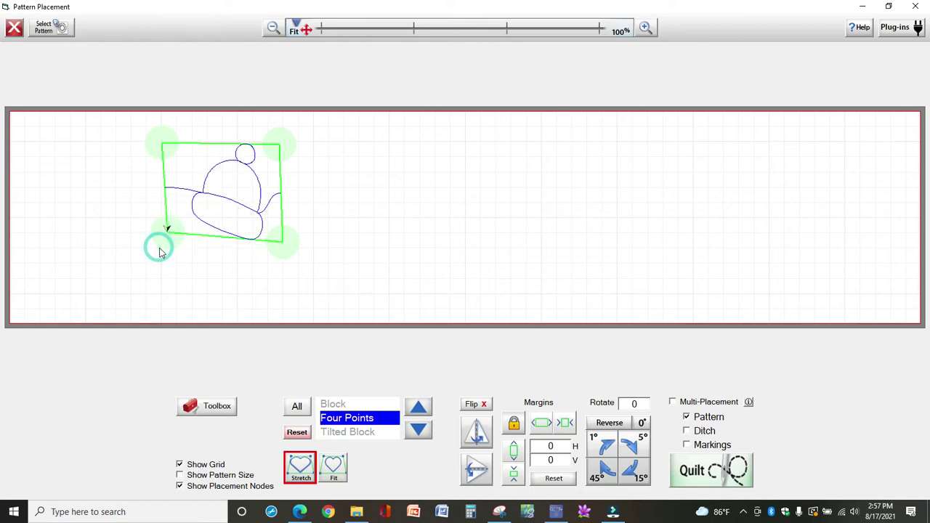
{"action": "left_click", "coordinate": [688, 433]}
{"action": "left_click", "coordinate": [696, 471]}
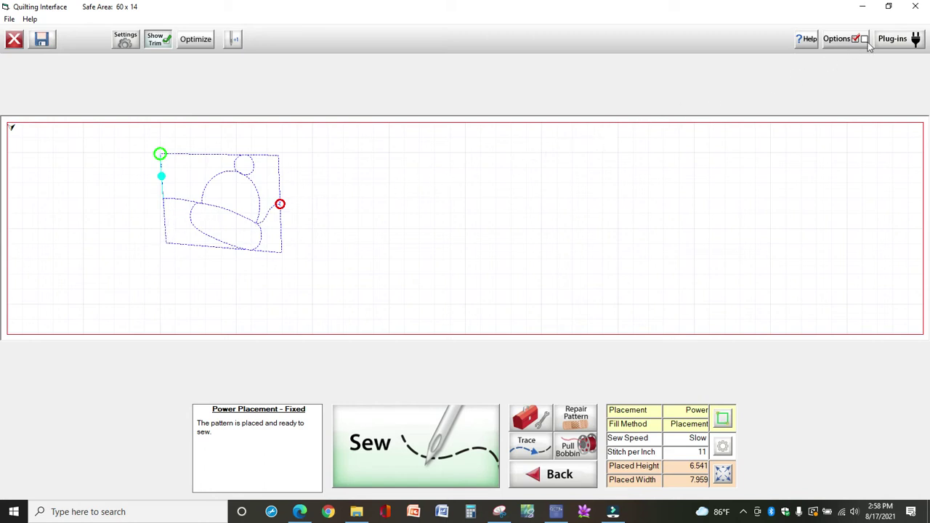
Open the Fabric Compensation plug-in and select the design's right edge section.
{"action": "left_click", "coordinate": [893, 40]}
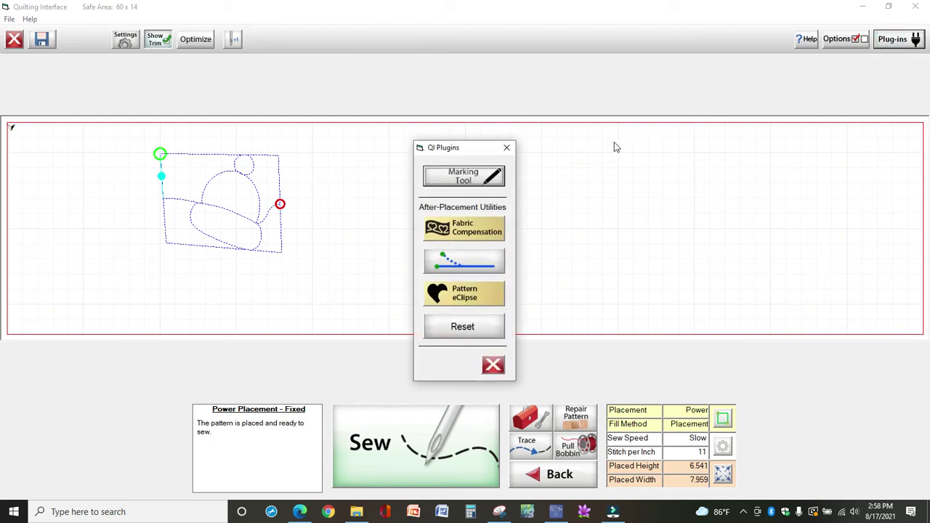
{"action": "left_click", "coordinate": [464, 230]}
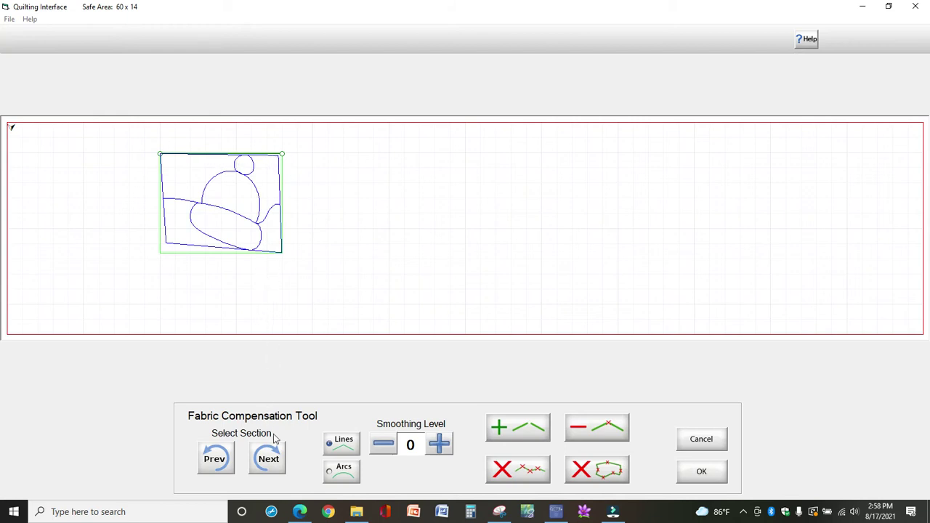
{"action": "left_click", "coordinate": [265, 465]}
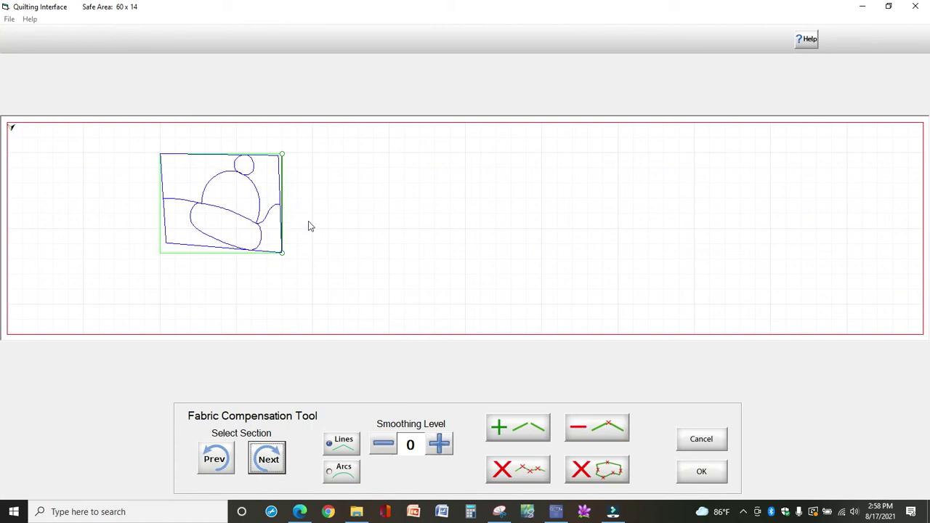
Mark several points near the top of the design's right edge.
{"action": "left_click", "coordinate": [282, 175]}
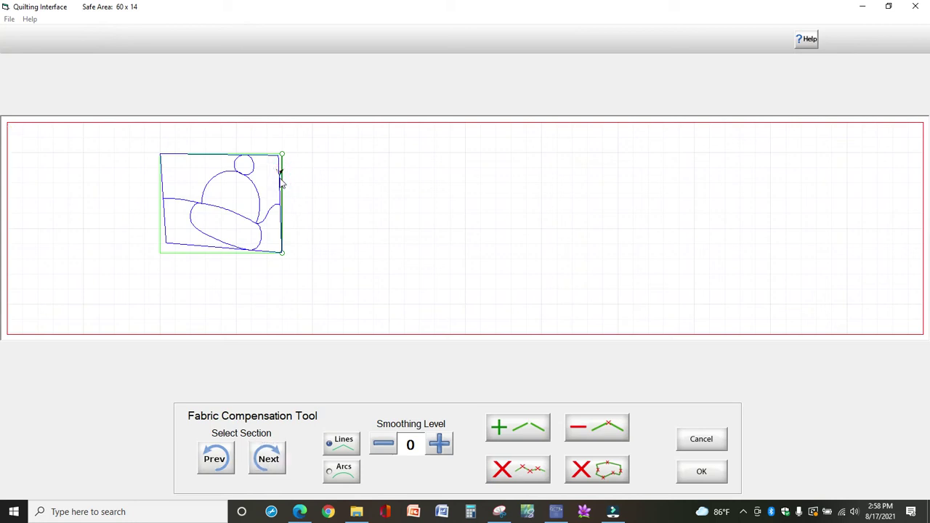
{"action": "left_click", "coordinate": [279, 174]}
{"action": "left_click", "coordinate": [276, 173]}
{"action": "left_click", "coordinate": [276, 174]}
Add compensation points down the right edge to the bottom-right corner.
{"action": "left_click", "coordinate": [519, 429]}
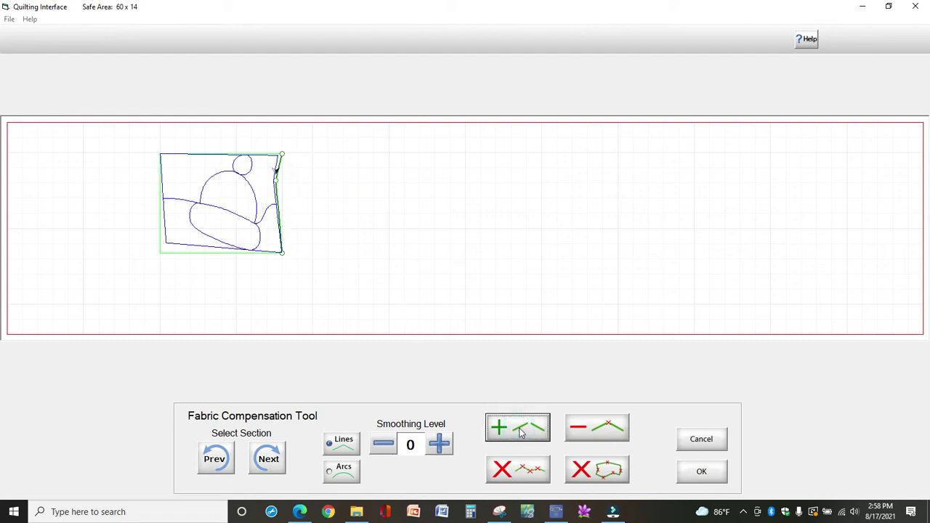
{"action": "left_click", "coordinate": [276, 207]}
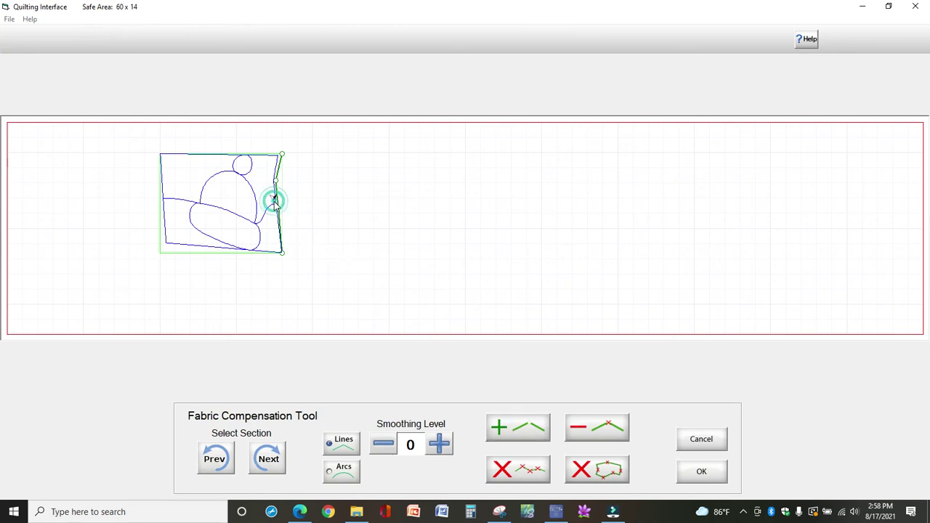
{"action": "left_click", "coordinate": [504, 430]}
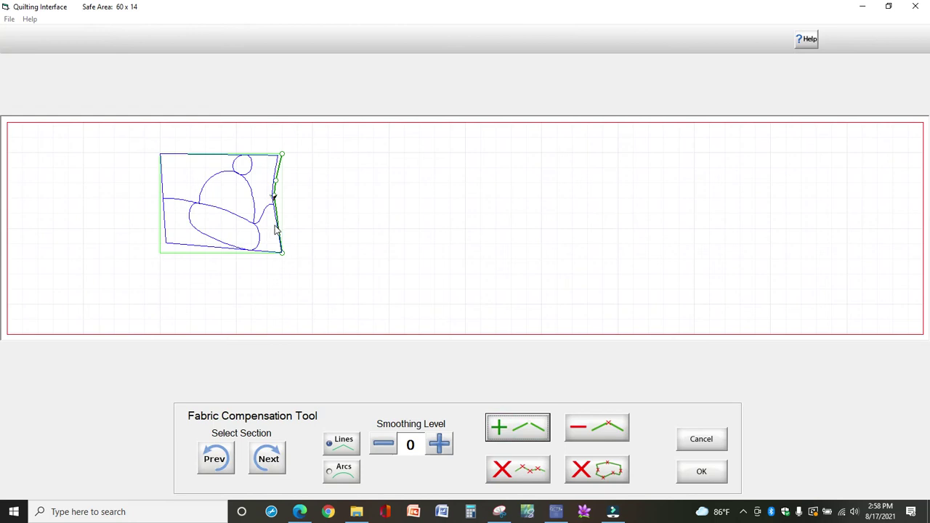
{"action": "left_click", "coordinate": [276, 230]}
{"action": "left_click", "coordinate": [497, 425]}
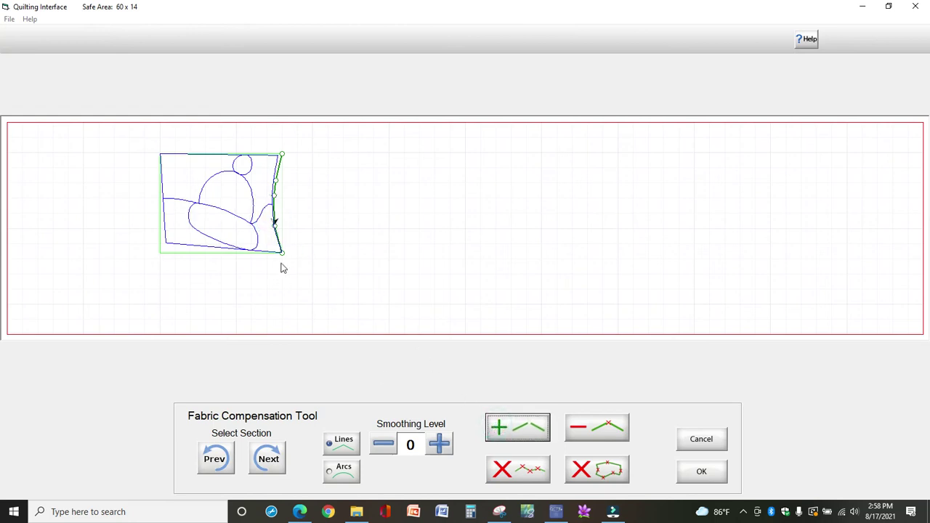
{"action": "left_click", "coordinate": [277, 245]}
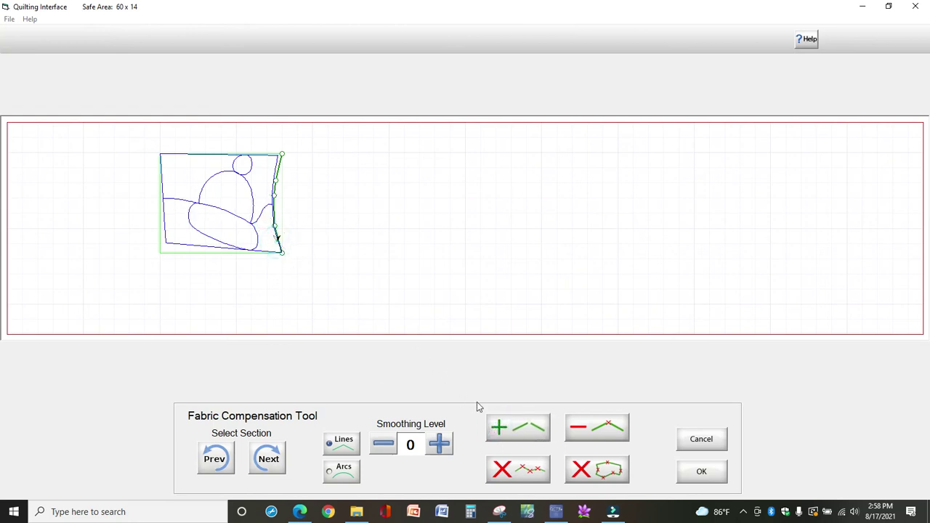
{"action": "left_click", "coordinate": [506, 424]}
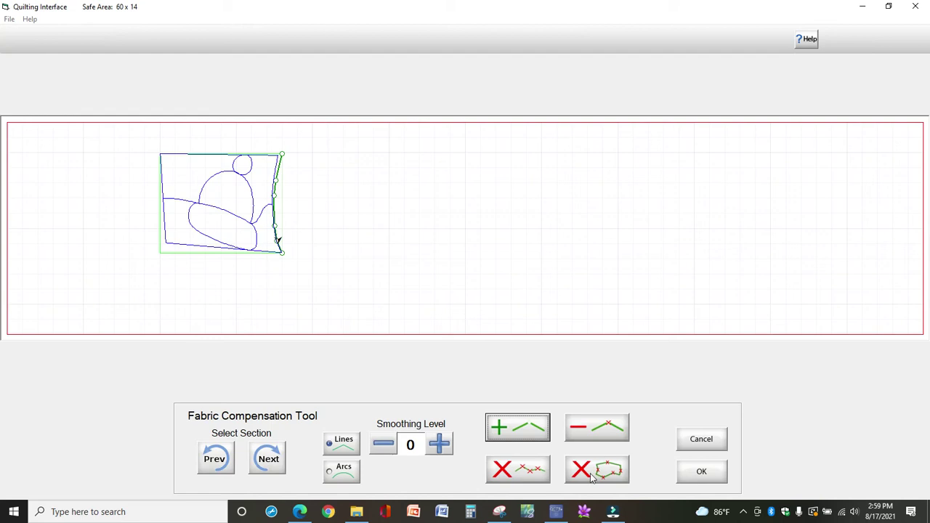
Cancel compensation, return to placement, turn off Ditch and regenerate the quilt stitches.
{"action": "left_click", "coordinate": [707, 445]}
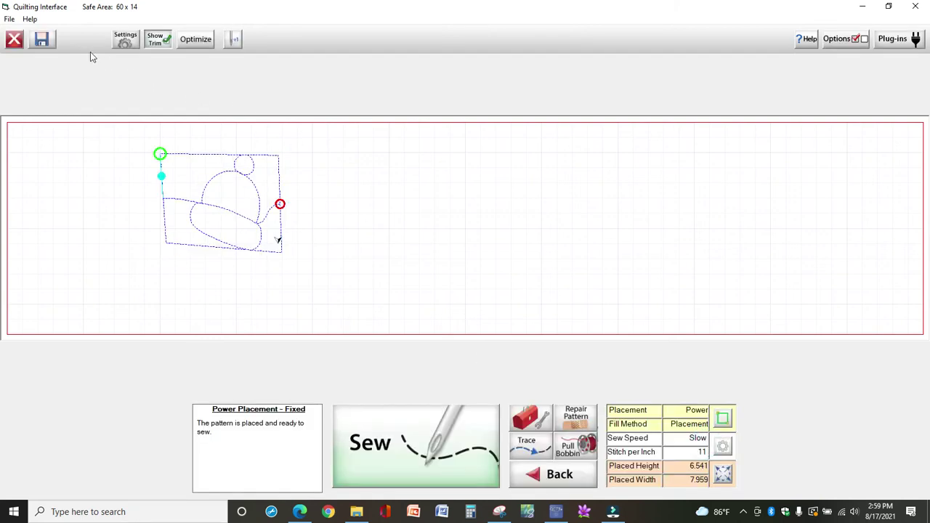
{"action": "left_click", "coordinate": [14, 41]}
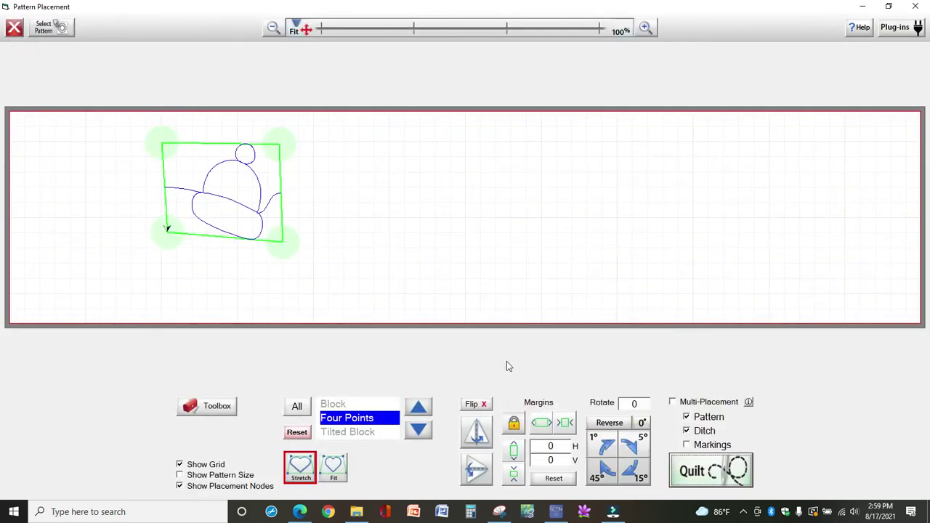
{"action": "left_click", "coordinate": [687, 432]}
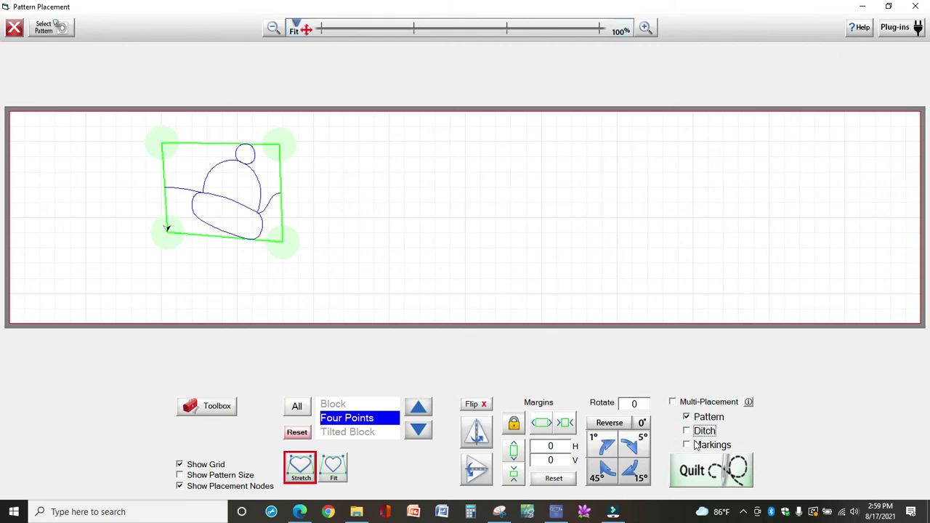
{"action": "left_click", "coordinate": [698, 472]}
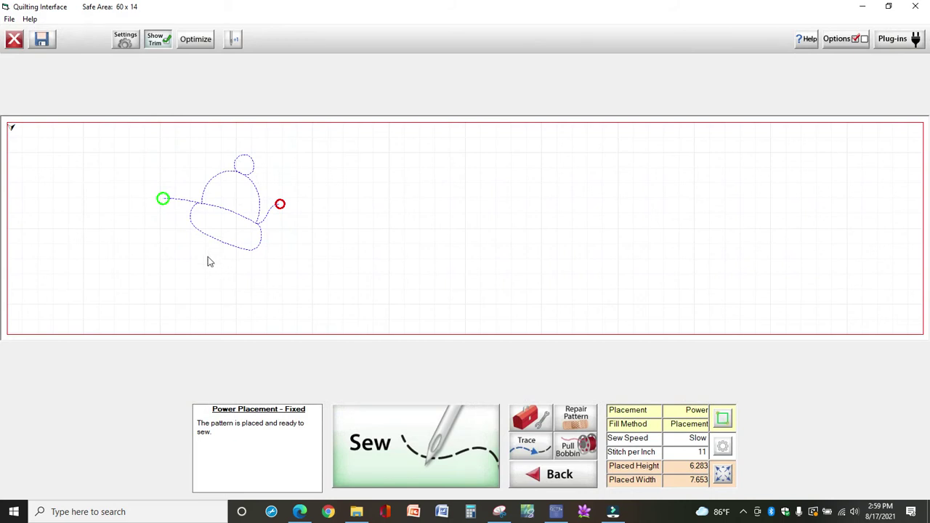
Browse the E: drive's patterns, then close the browser without loading any.
{"action": "left_click", "coordinate": [14, 39]}
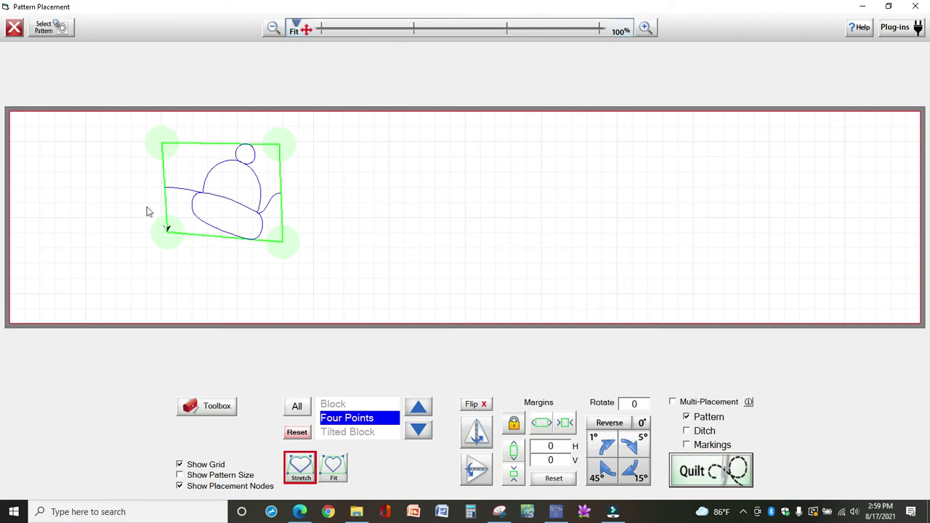
{"action": "left_click", "coordinate": [50, 35]}
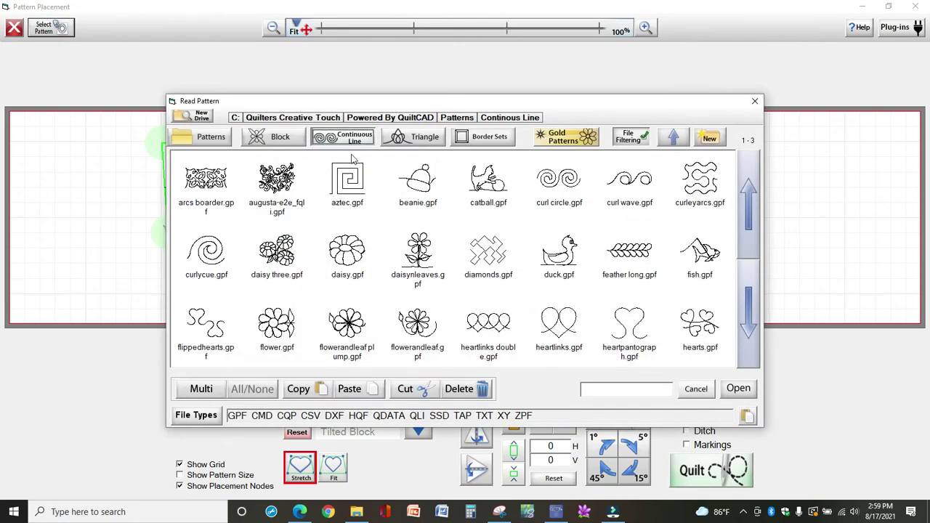
{"action": "left_click", "coordinate": [205, 113]}
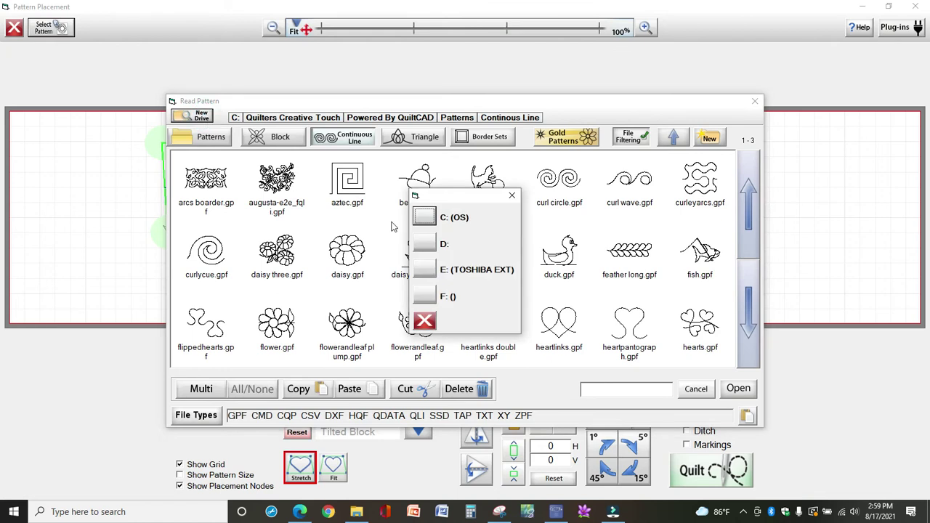
{"action": "left_click", "coordinate": [424, 274]}
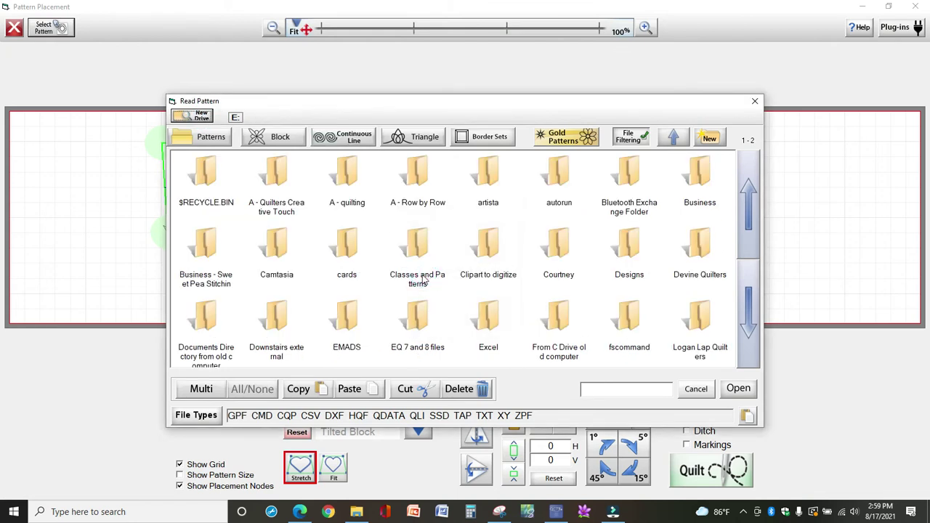
{"action": "left_click", "coordinate": [756, 99]}
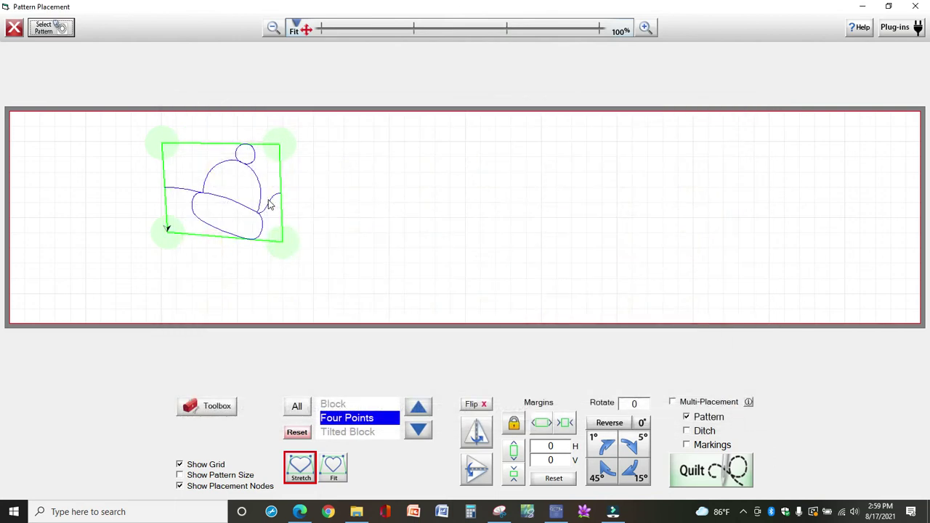
Start the Marking Tool plug-in and place marking 1's first point just right of the hat design.
{"action": "left_click", "coordinate": [895, 31]}
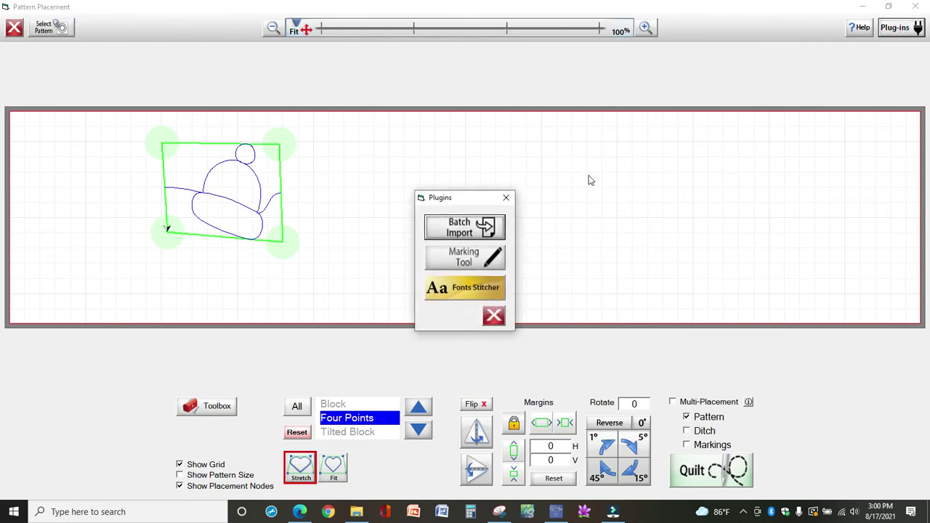
{"action": "left_click", "coordinate": [472, 260]}
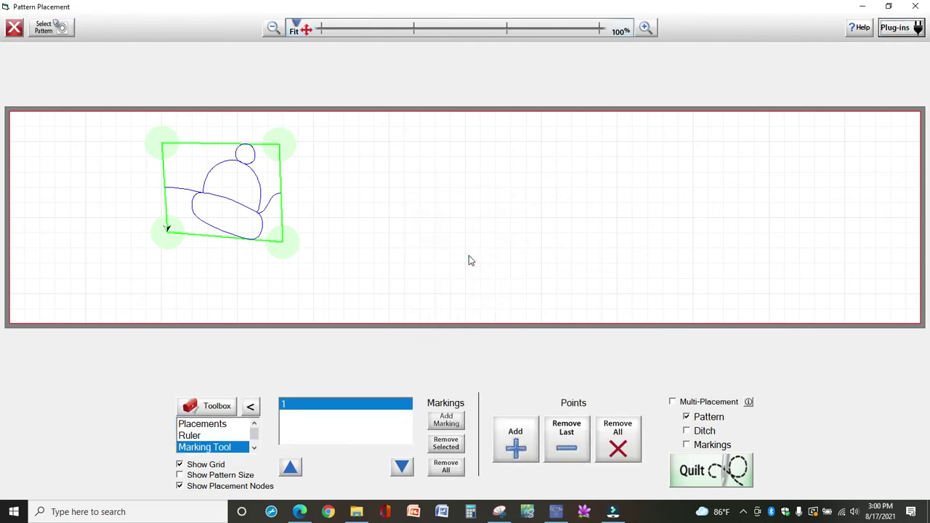
{"action": "left_click", "coordinate": [346, 142]}
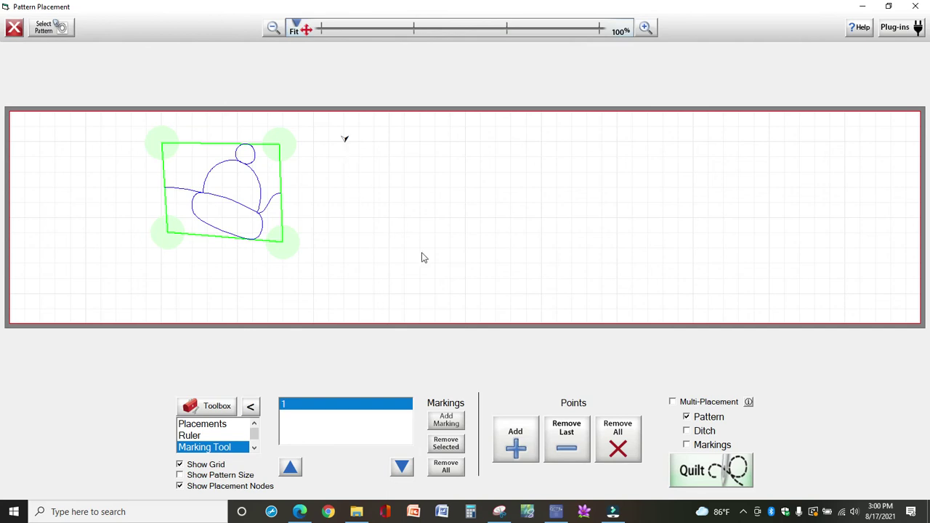
Add the first marking points, working down the upper part of the left side.
{"action": "left_click", "coordinate": [516, 439]}
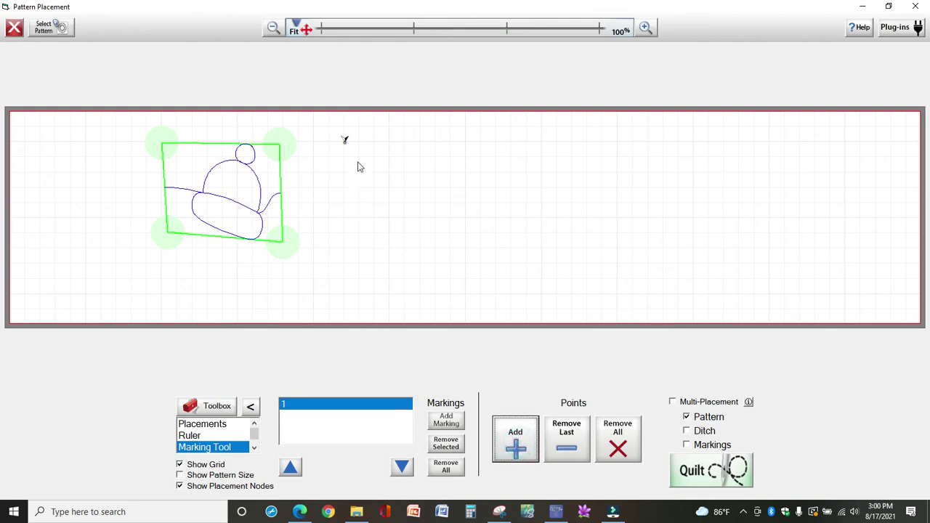
{"action": "left_click", "coordinate": [350, 149]}
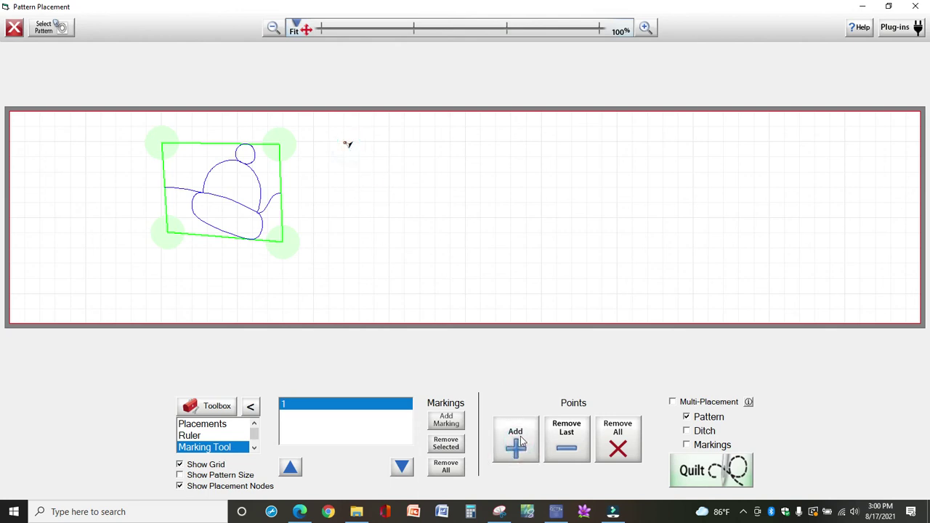
{"action": "left_click", "coordinate": [353, 154]}
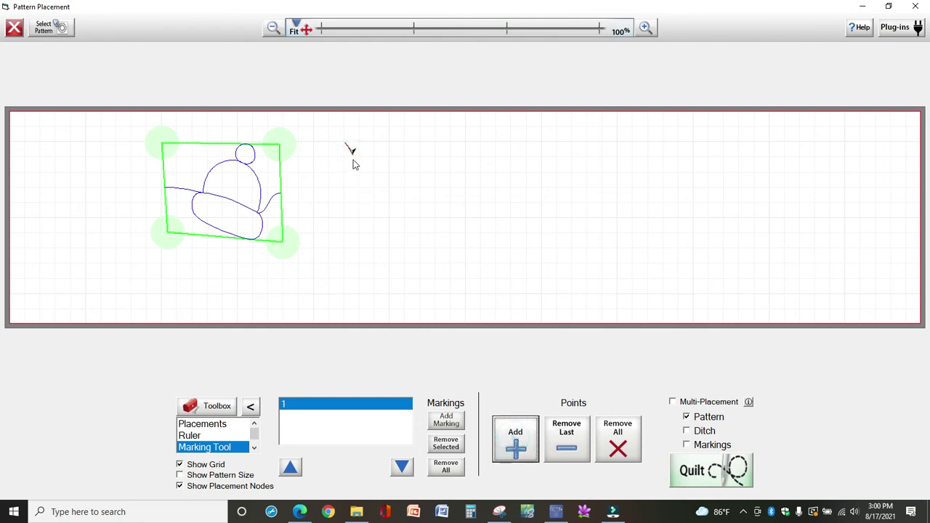
{"action": "left_click", "coordinate": [353, 155]}
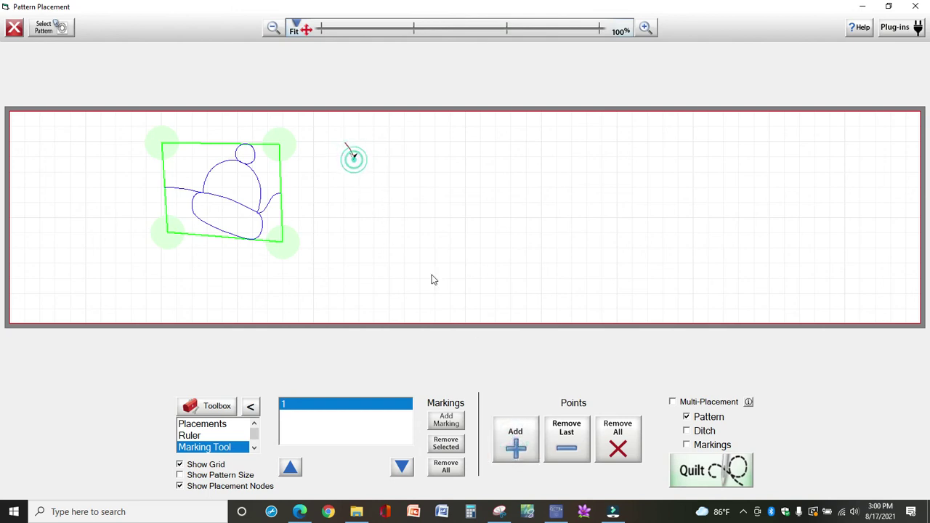
{"action": "left_click", "coordinate": [355, 166]}
{"action": "left_click", "coordinate": [355, 163]}
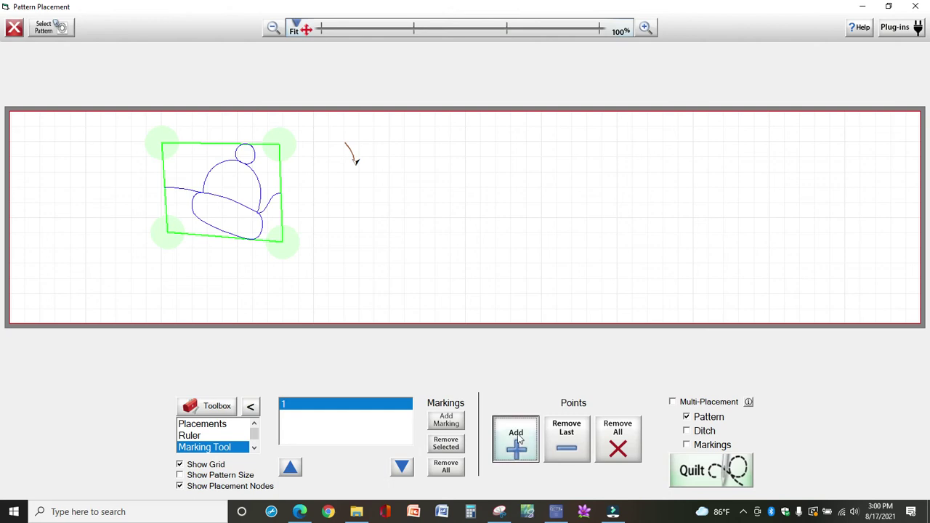
{"action": "left_click", "coordinate": [355, 171]}
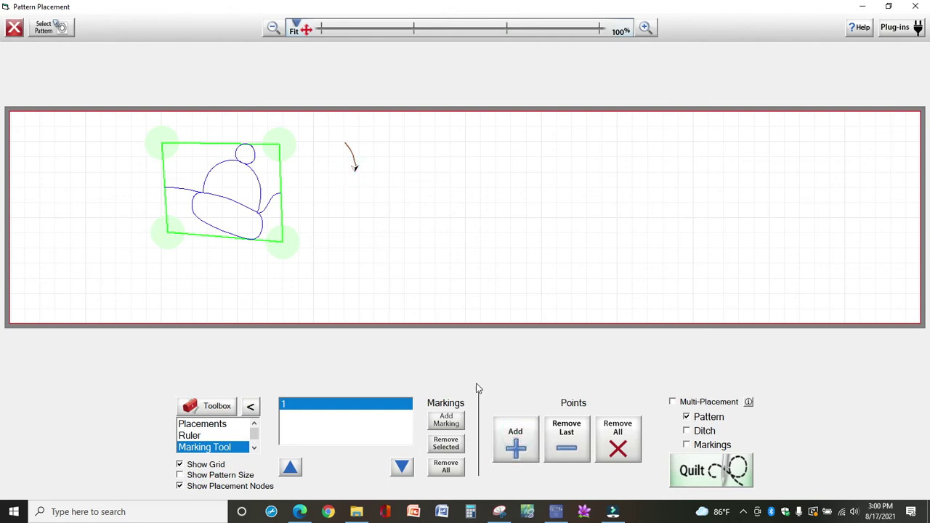
{"action": "left_click", "coordinate": [516, 441]}
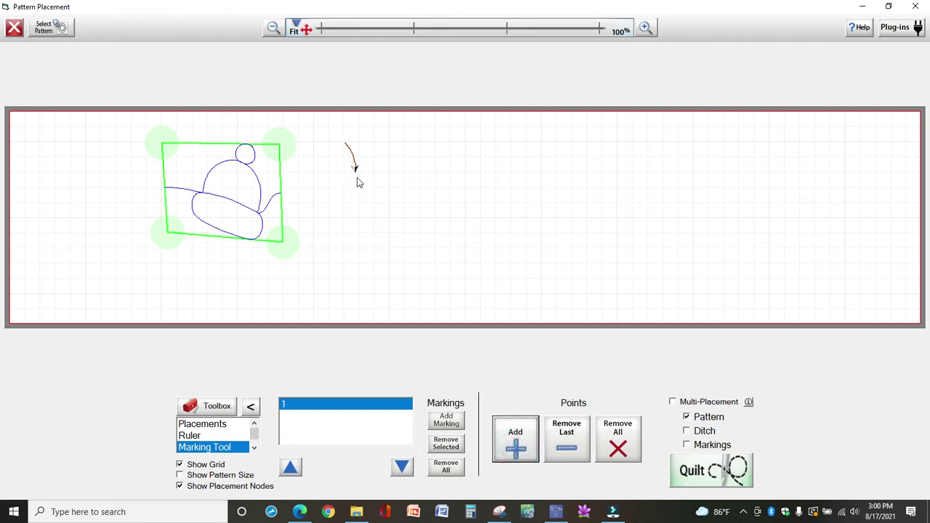
{"action": "left_click", "coordinate": [355, 177]}
{"action": "left_click", "coordinate": [355, 178]}
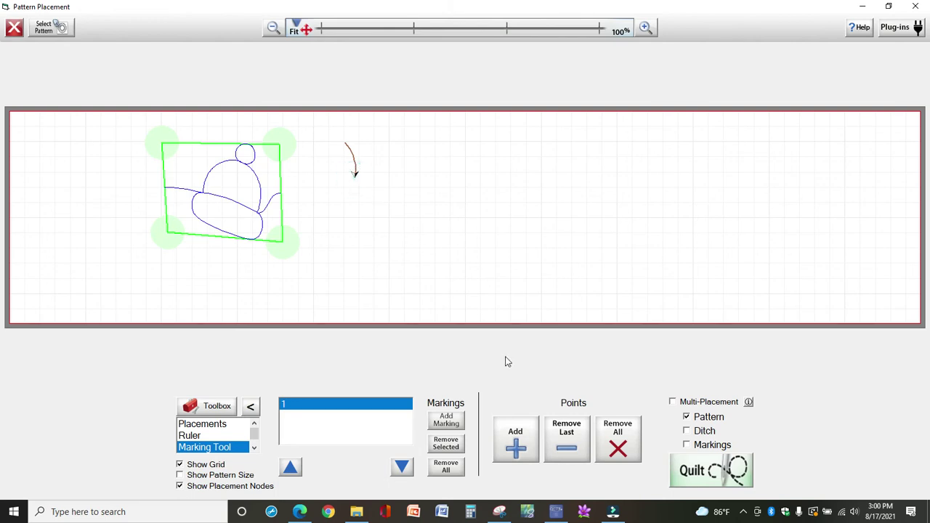
Continue adding points down the left side to the bottom-left corner.
{"action": "left_click", "coordinate": [525, 433]}
{"action": "left_click", "coordinate": [354, 183]}
{"action": "left_click", "coordinate": [525, 433]}
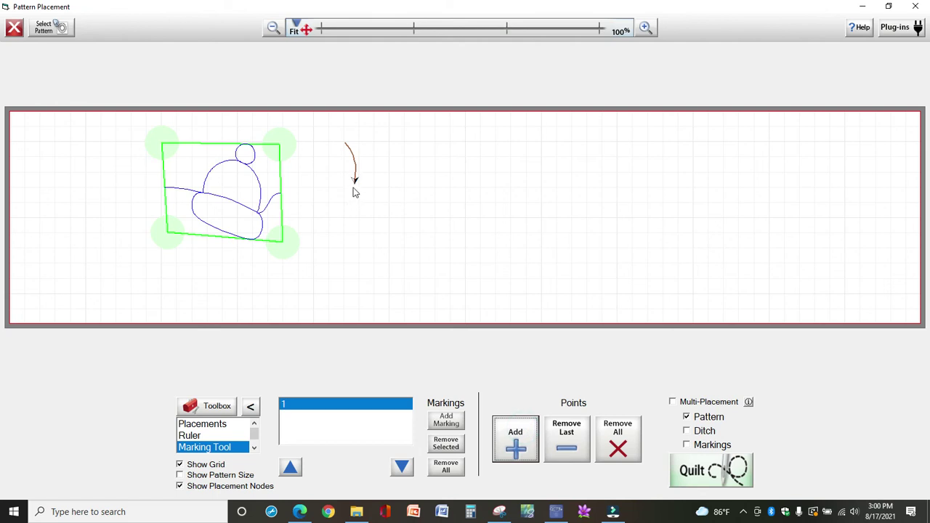
{"action": "left_click", "coordinate": [355, 191]}
{"action": "left_click", "coordinate": [511, 432]}
{"action": "left_click", "coordinate": [347, 194]}
{"action": "left_click", "coordinate": [513, 438]}
{"action": "left_click", "coordinate": [346, 195]}
{"action": "left_click", "coordinate": [513, 451]}
Turn the corner and add points rightward along the bottom edge.
{"action": "left_click", "coordinate": [357, 190]}
{"action": "left_click", "coordinate": [517, 445]}
{"action": "left_click", "coordinate": [370, 191]}
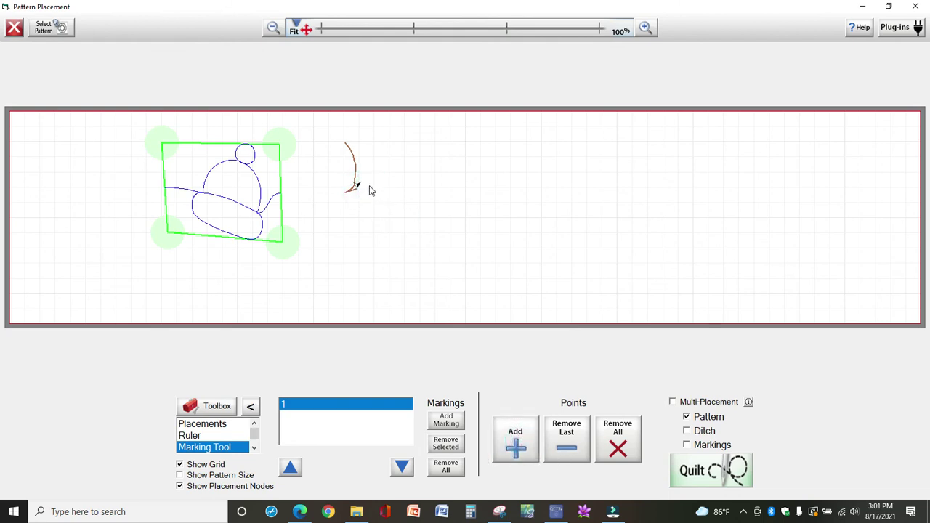
{"action": "left_click", "coordinate": [369, 191]}
{"action": "left_click", "coordinate": [368, 191]}
{"action": "left_click", "coordinate": [517, 446]}
{"action": "left_click", "coordinate": [381, 187]}
Extend the bottom edge and add the bottom-right corner point.
{"action": "left_click", "coordinate": [500, 448]}
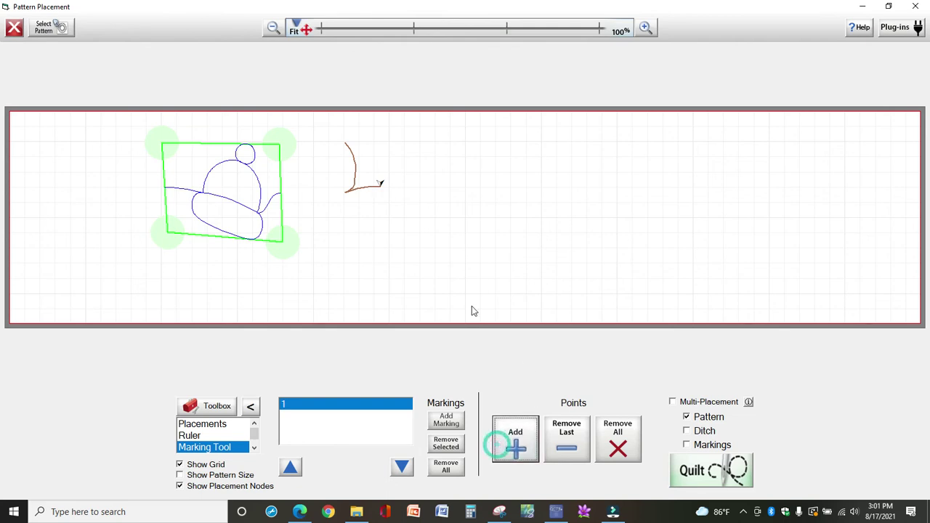
{"action": "left_click", "coordinate": [392, 190]}
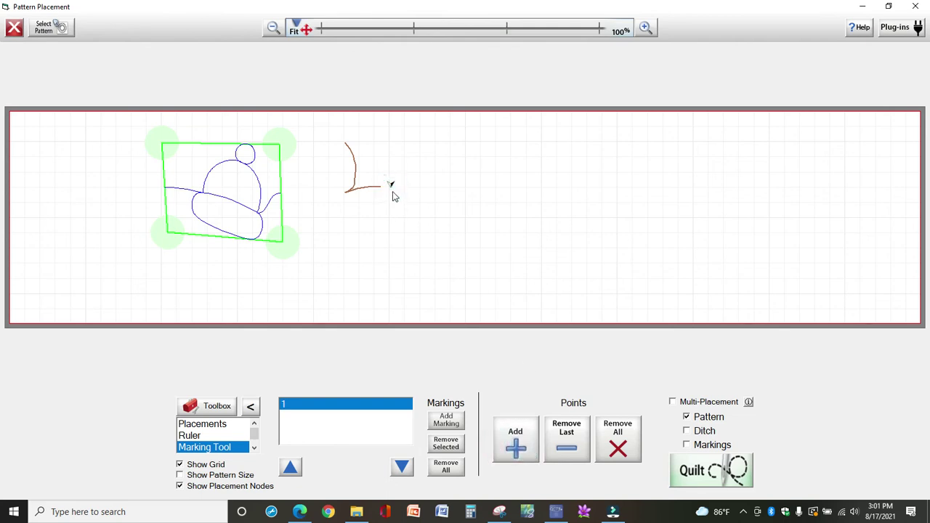
{"action": "left_click", "coordinate": [393, 191]}
{"action": "left_click", "coordinate": [517, 450]}
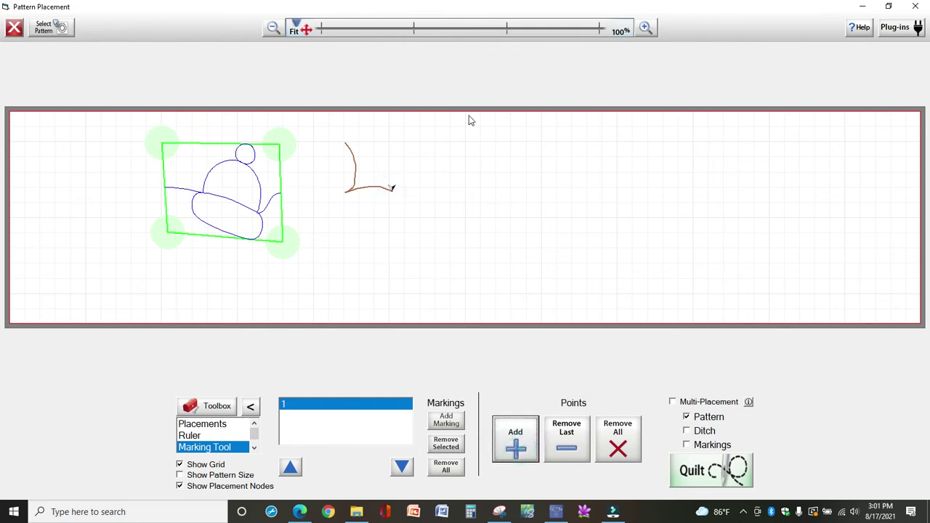
Add points up the right side, ending at the top-right corner.
{"action": "left_click", "coordinate": [388, 170]}
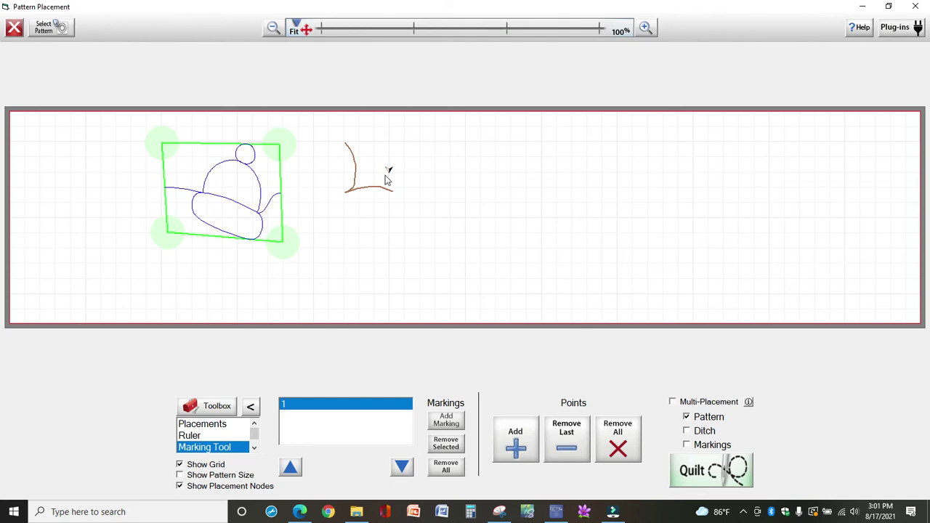
{"action": "left_click", "coordinate": [386, 175]}
{"action": "left_click", "coordinate": [530, 439]}
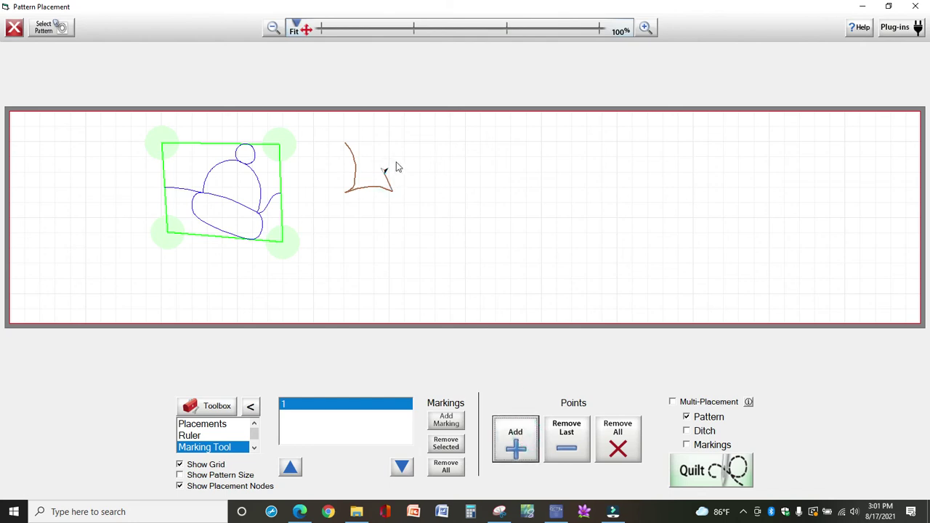
{"action": "left_click", "coordinate": [381, 159]}
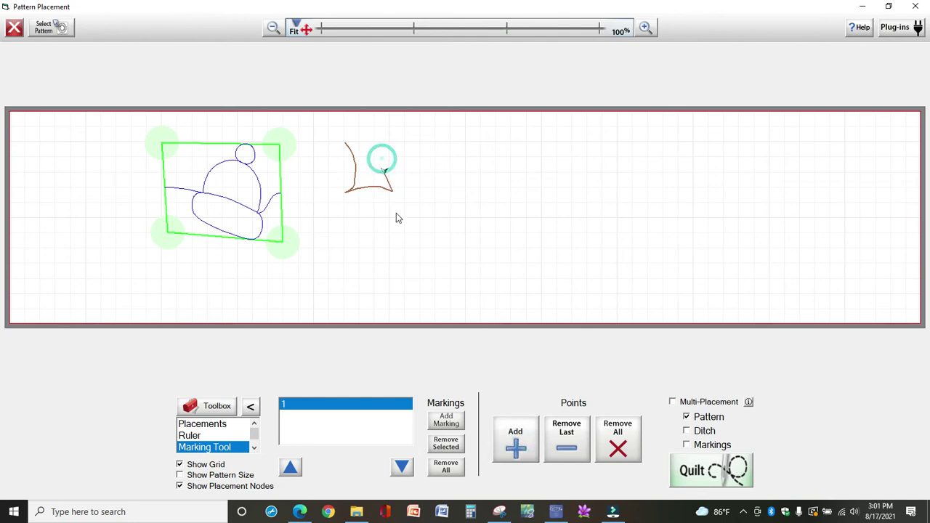
{"action": "left_click", "coordinate": [385, 160]}
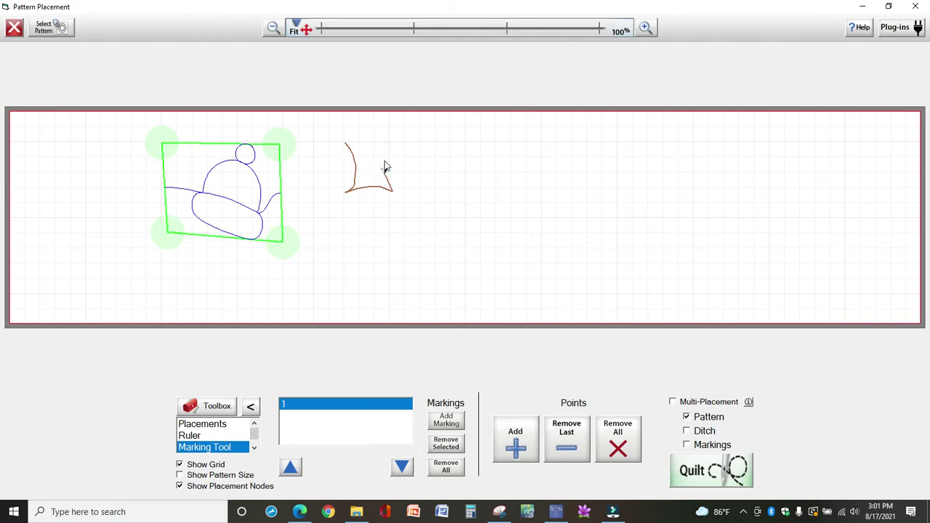
{"action": "left_click", "coordinate": [386, 164]}
{"action": "left_click", "coordinate": [516, 435]}
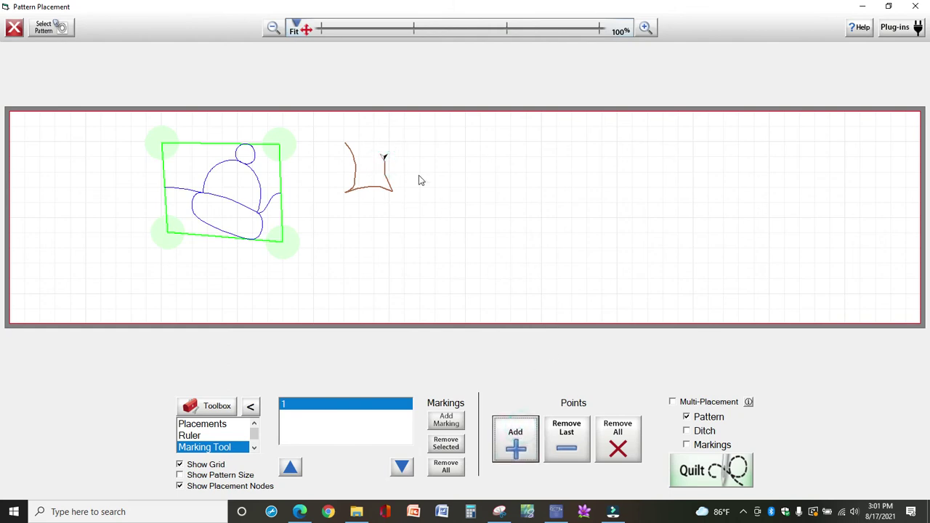
{"action": "left_click", "coordinate": [386, 146]}
{"action": "left_click", "coordinate": [387, 139]}
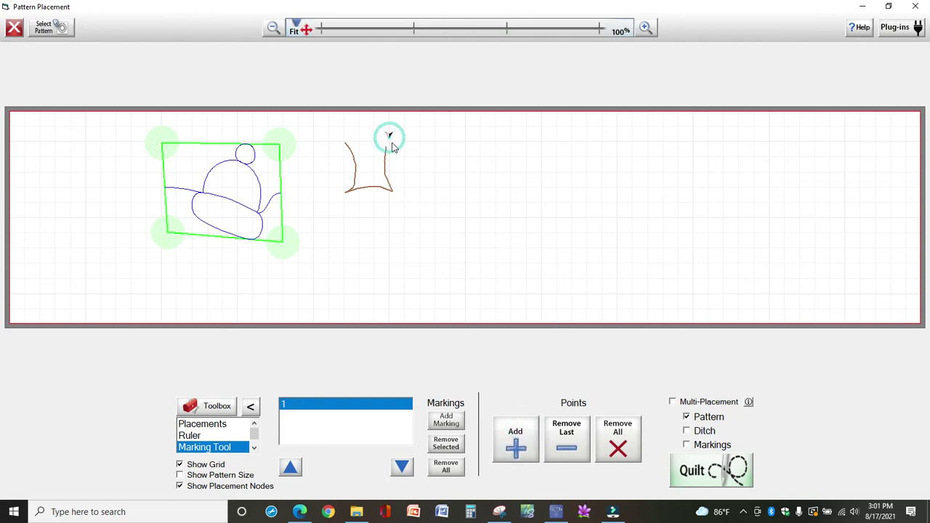
{"action": "left_click", "coordinate": [528, 451]}
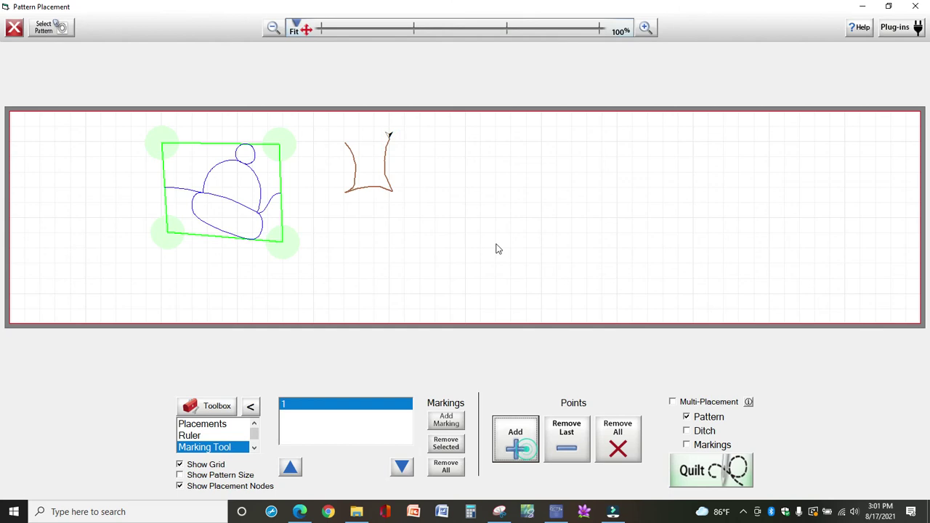
Add points leftward along the top edge from the top-right corner.
{"action": "left_click", "coordinate": [377, 147]}
{"action": "left_click", "coordinate": [376, 147]}
{"action": "left_click", "coordinate": [378, 140]}
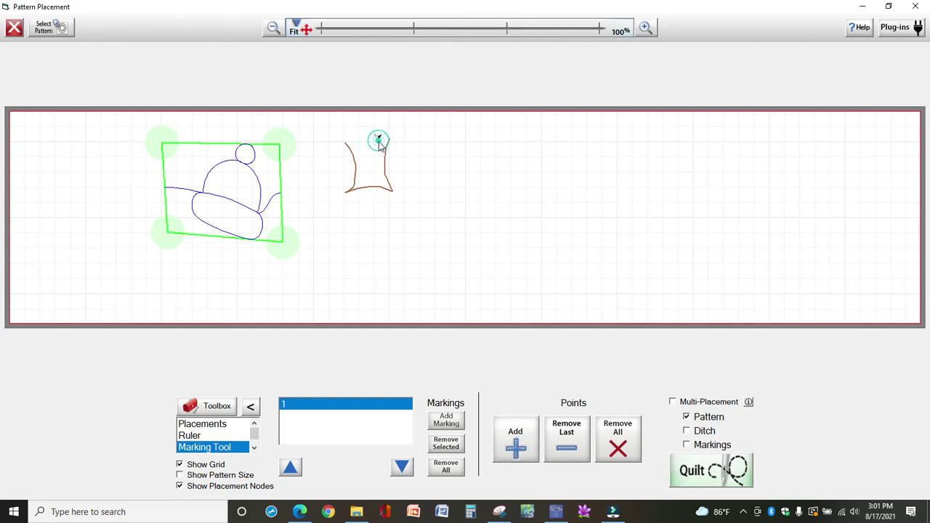
{"action": "left_click", "coordinate": [530, 441]}
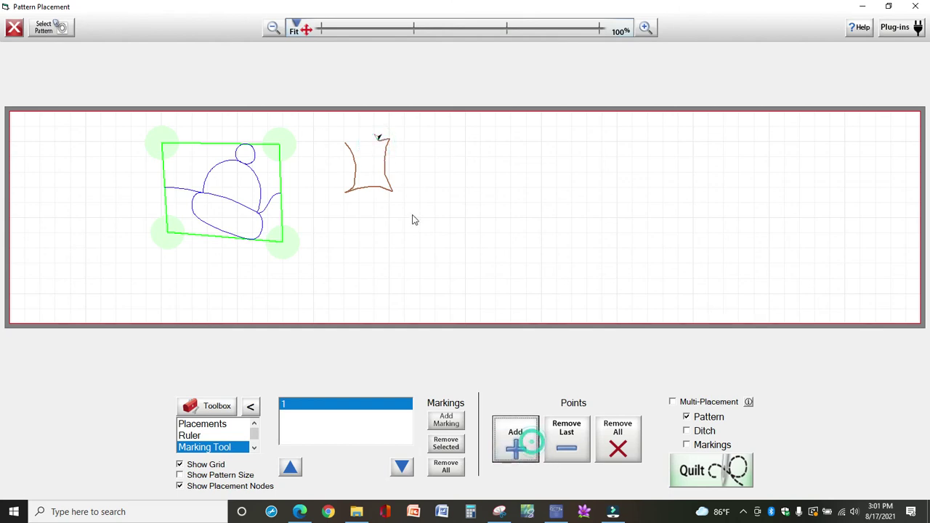
{"action": "left_click", "coordinate": [369, 143]}
{"action": "left_click", "coordinate": [369, 142]}
{"action": "left_click", "coordinate": [531, 450]}
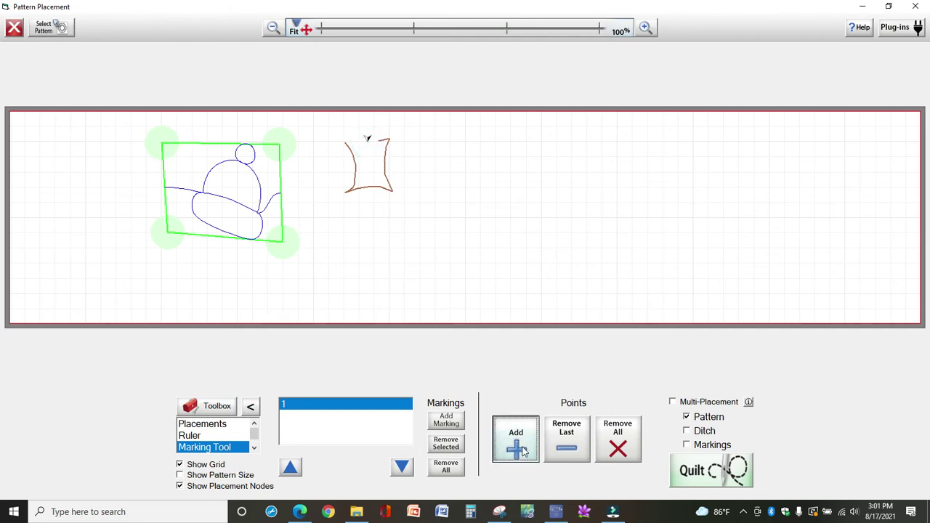
Finish the top edge and add the closing point at the top-left corner.
{"action": "left_click", "coordinate": [361, 143]}
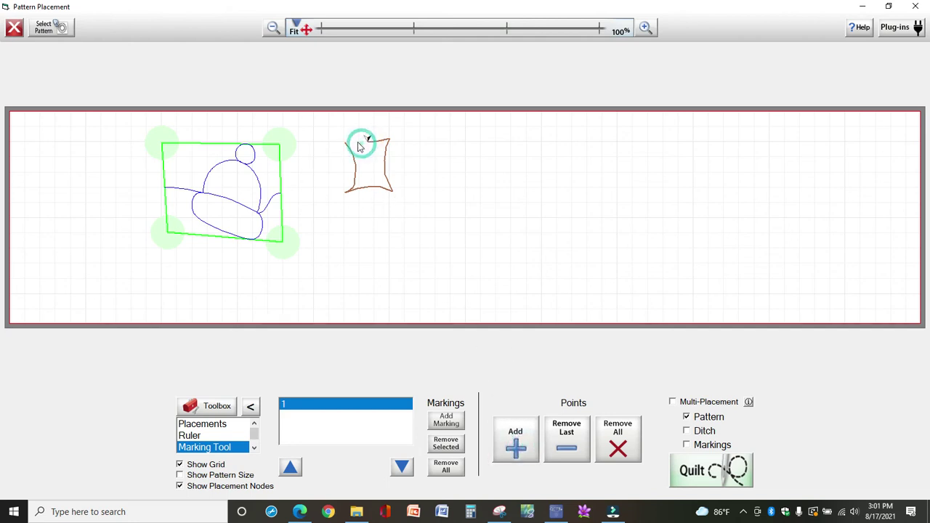
{"action": "left_click", "coordinate": [357, 143]}
{"action": "left_click", "coordinate": [358, 146]}
{"action": "left_click", "coordinate": [353, 133]}
{"action": "left_click", "coordinate": [533, 450]}
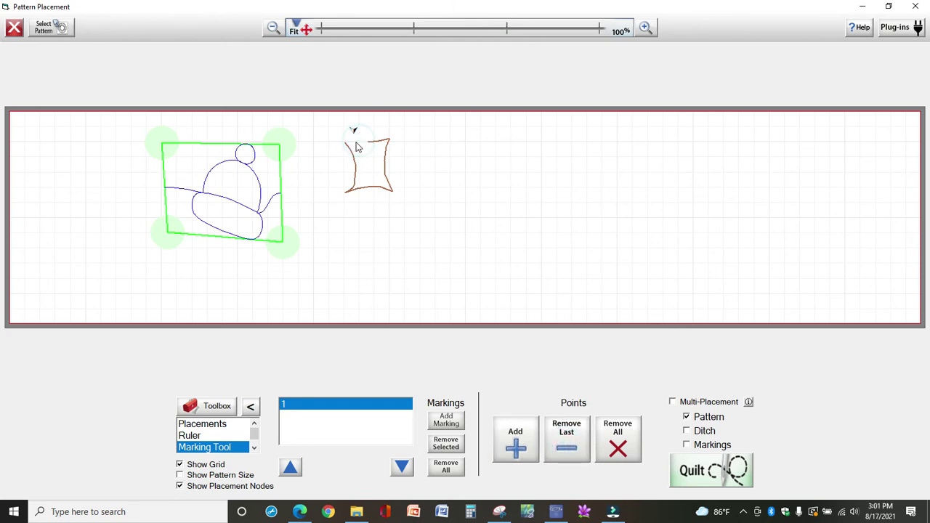
{"action": "left_click", "coordinate": [354, 141]}
{"action": "left_click", "coordinate": [357, 142]}
{"action": "left_click", "coordinate": [516, 437]}
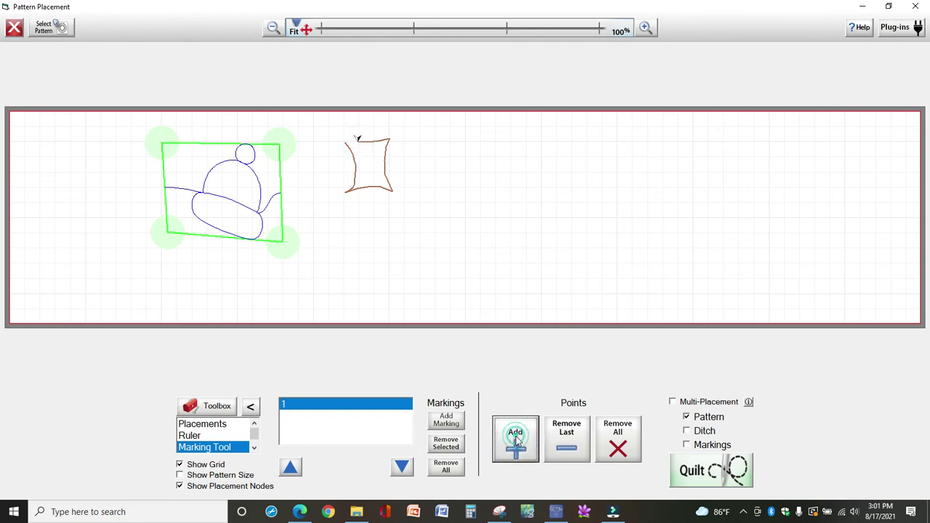
Adjust the top-left closing point, then quilt Markings only with Pattern unchecked.
{"action": "left_click", "coordinate": [344, 138]}
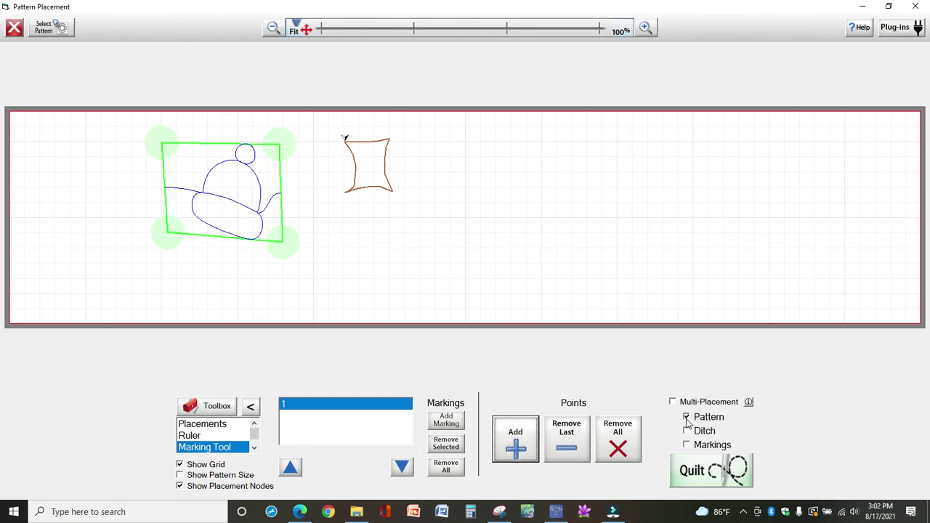
{"action": "left_click", "coordinate": [687, 419]}
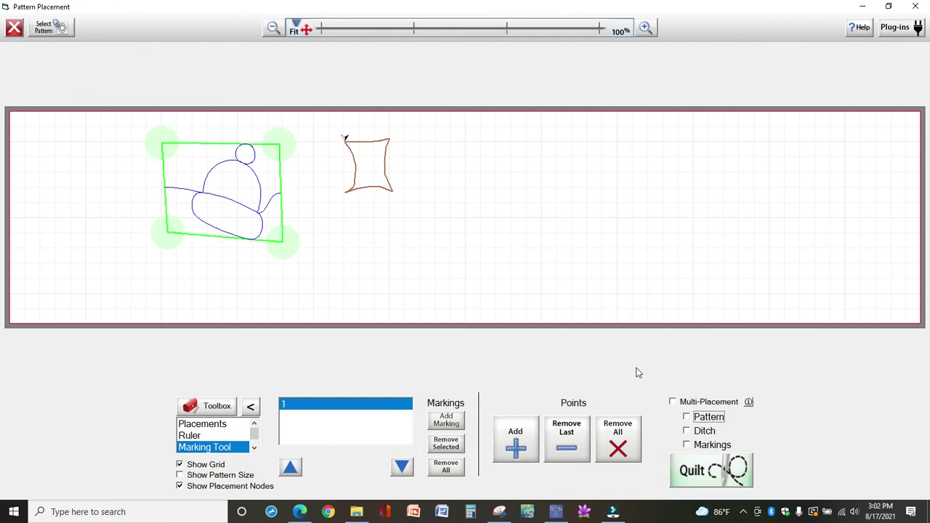
{"action": "left_click", "coordinate": [688, 446]}
Generate stitches in the Quilting Interface and bring up the QI Plugins dialog.
{"action": "left_click", "coordinate": [699, 477]}
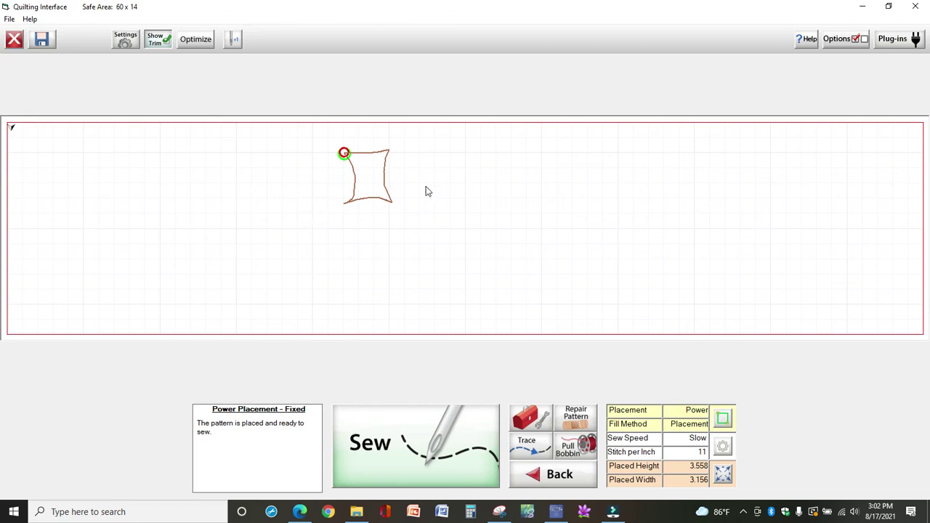
{"action": "left_click", "coordinate": [894, 41]}
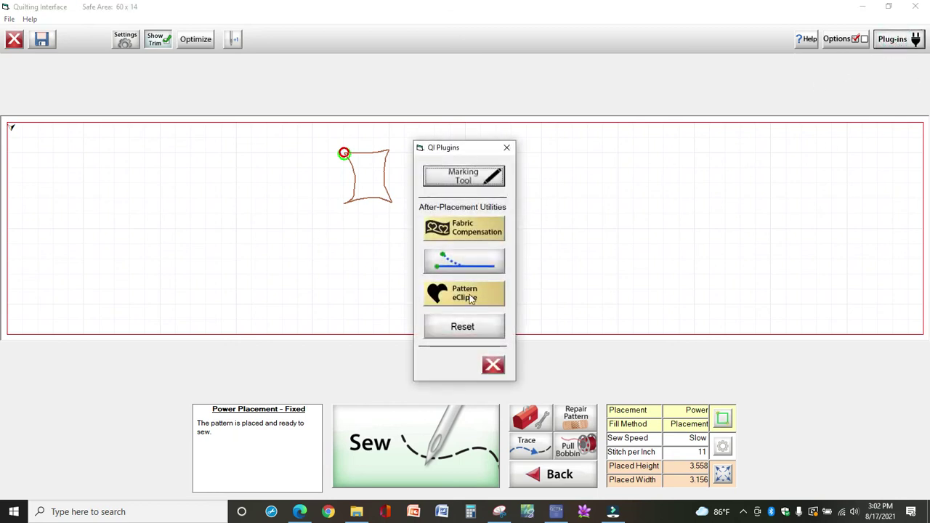
In Fabric Compensation, select the outline's top segment and add a compensation point to it.
{"action": "left_click", "coordinate": [465, 235]}
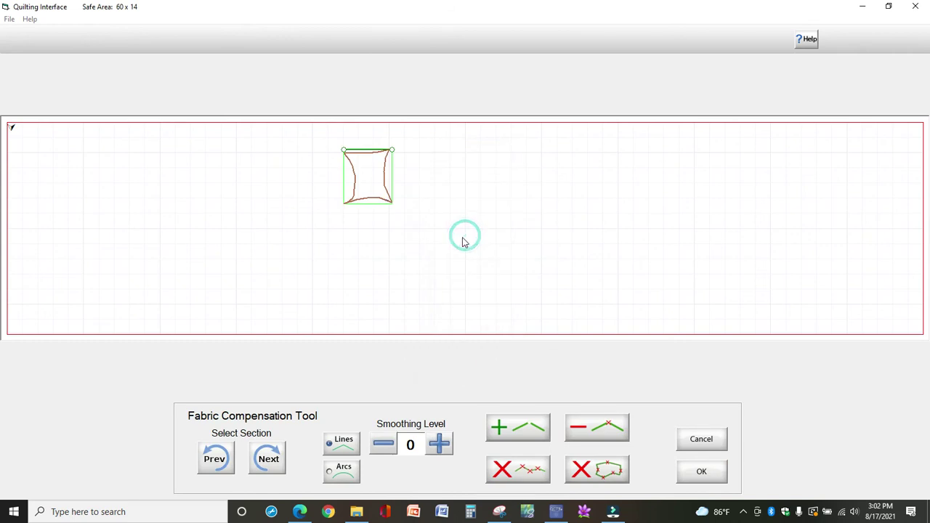
{"action": "left_click", "coordinate": [377, 153]}
{"action": "left_click", "coordinate": [528, 432]}
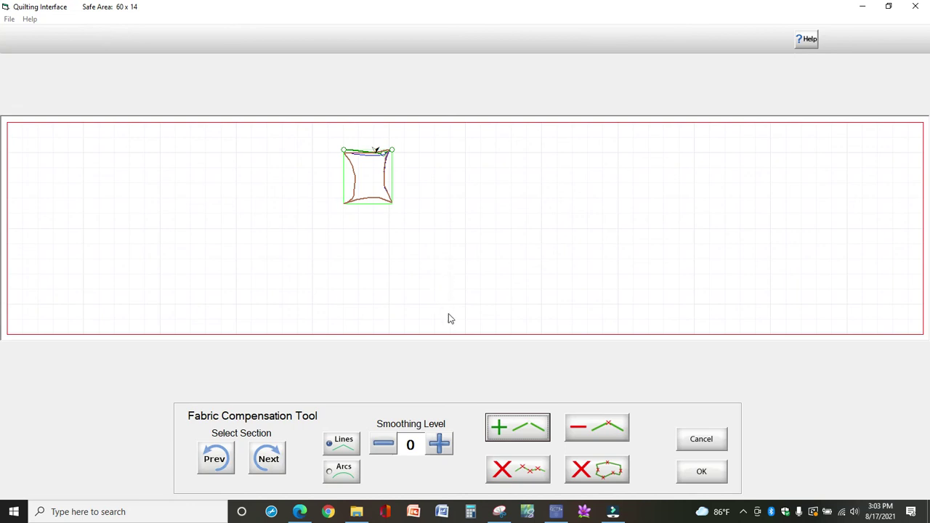
Apply the fabric compensation and exit back to Pattern Placement.
{"action": "left_click", "coordinate": [701, 473]}
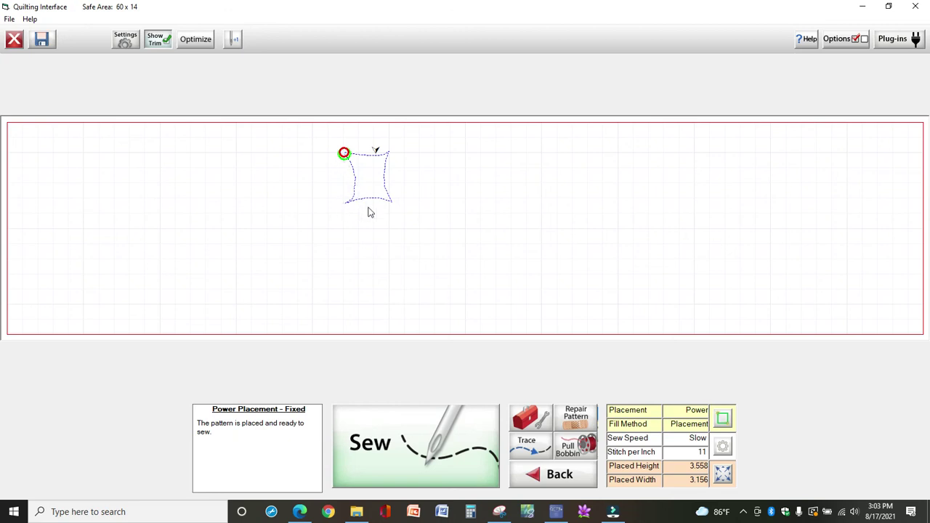
{"action": "left_click", "coordinate": [14, 38]}
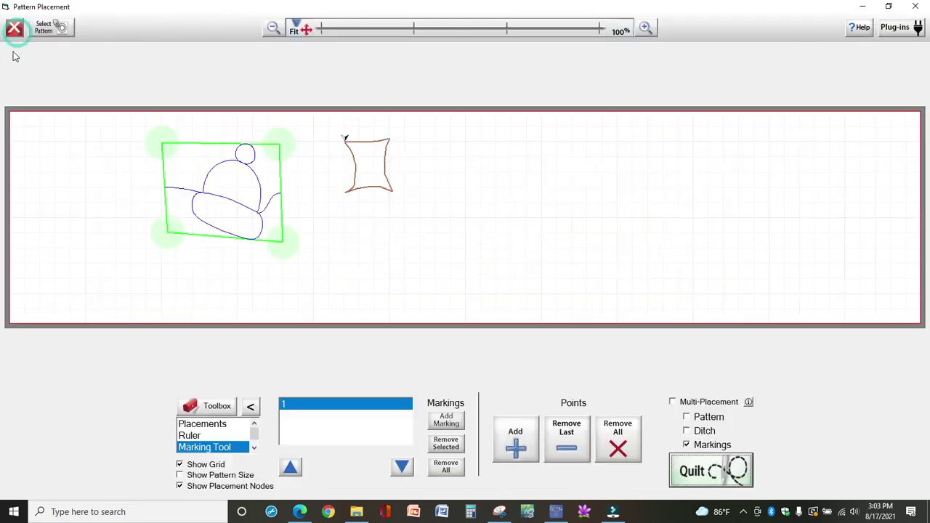